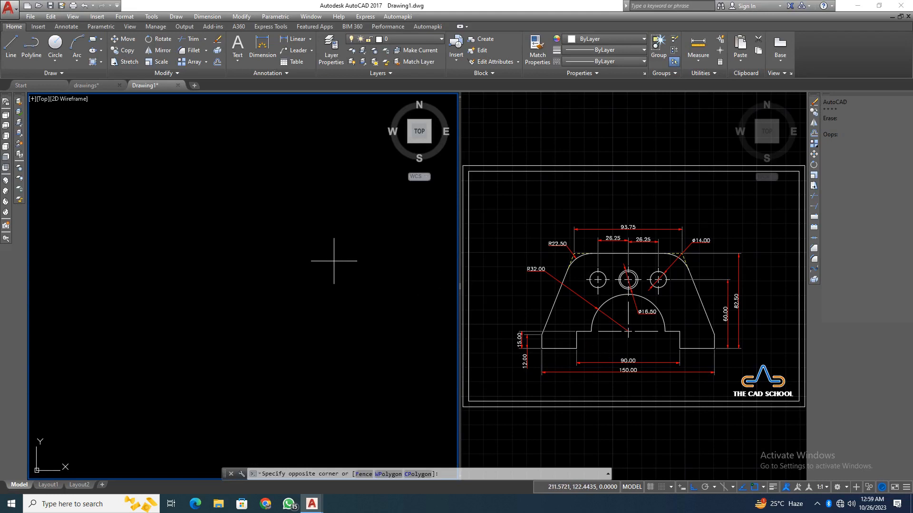
Step: Draw a sheet border rectangle from corner 0,0 to opposite corner 297,210
click(332, 276)
click(177, 17)
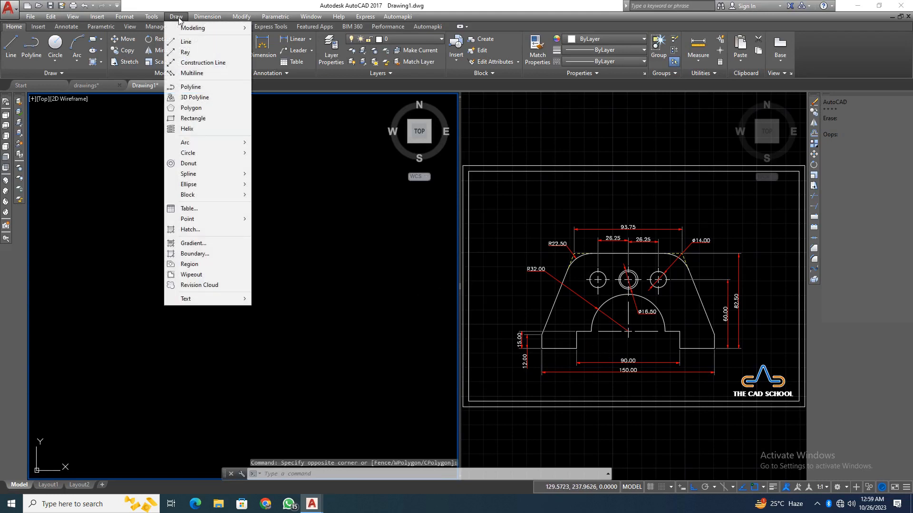
click(201, 118)
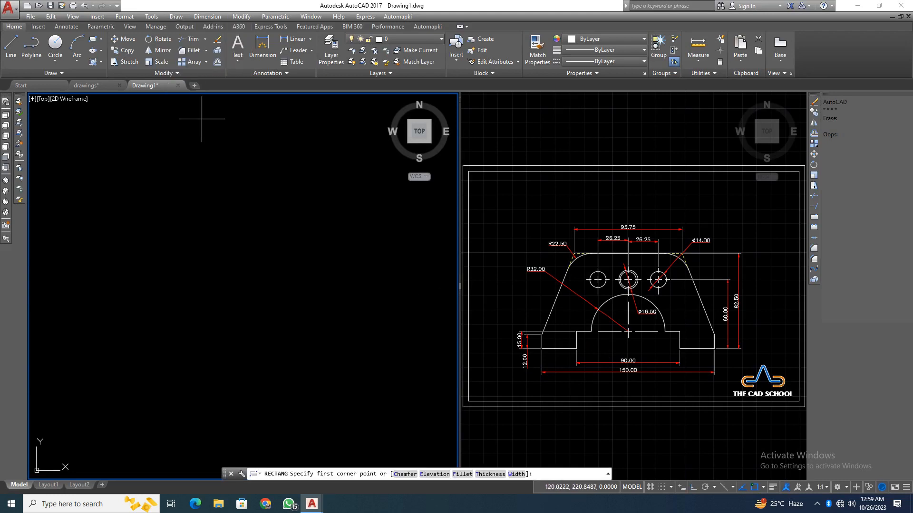
text(0,0)
key(Return)
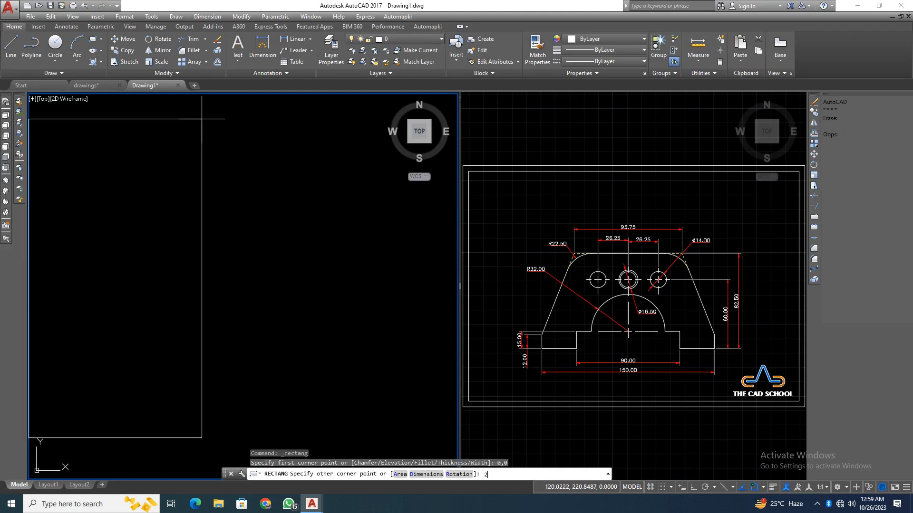
text(297,210)
key(Return)
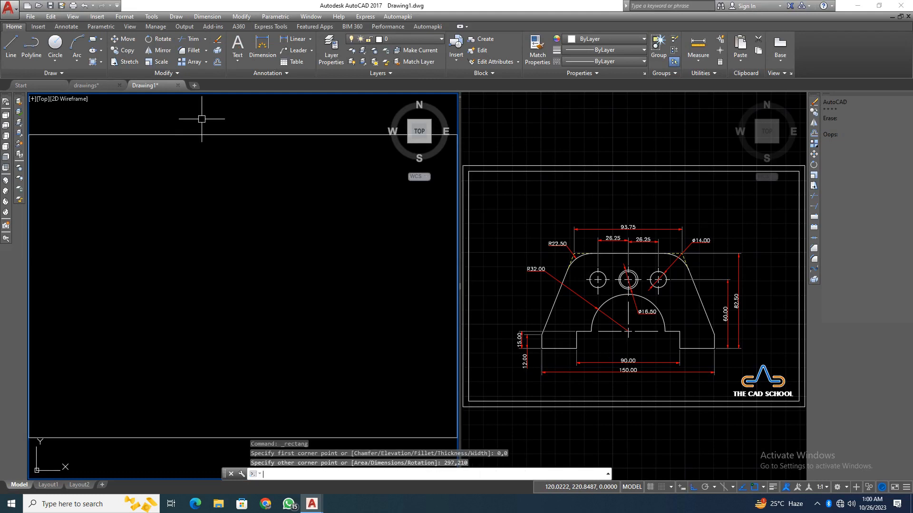
click(204, 237)
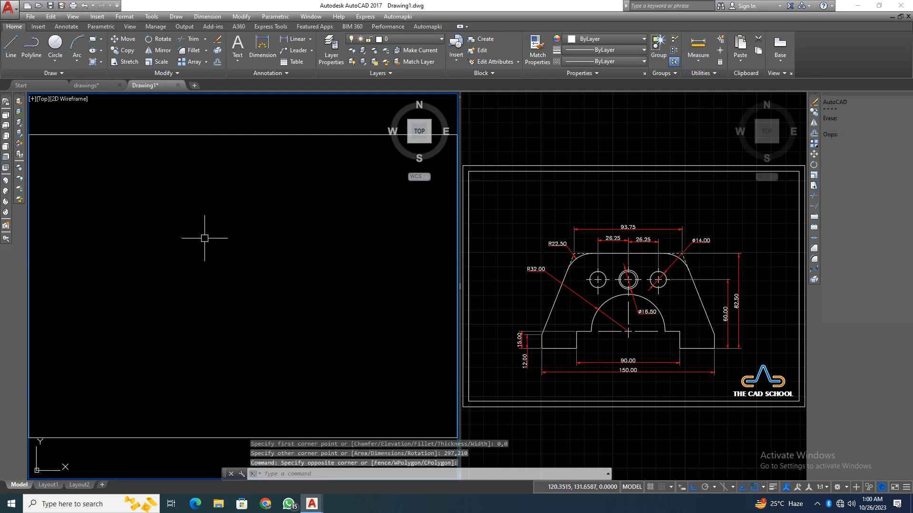
Step: Draw a horizontal ray and a vertical upward ray from one start point inside the sheet's lower-left area
click(176, 16)
click(188, 52)
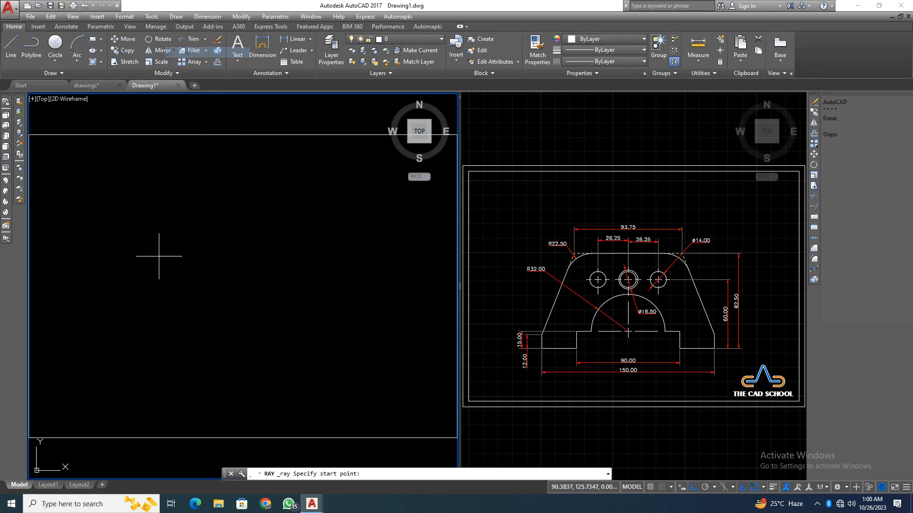
click(108, 368)
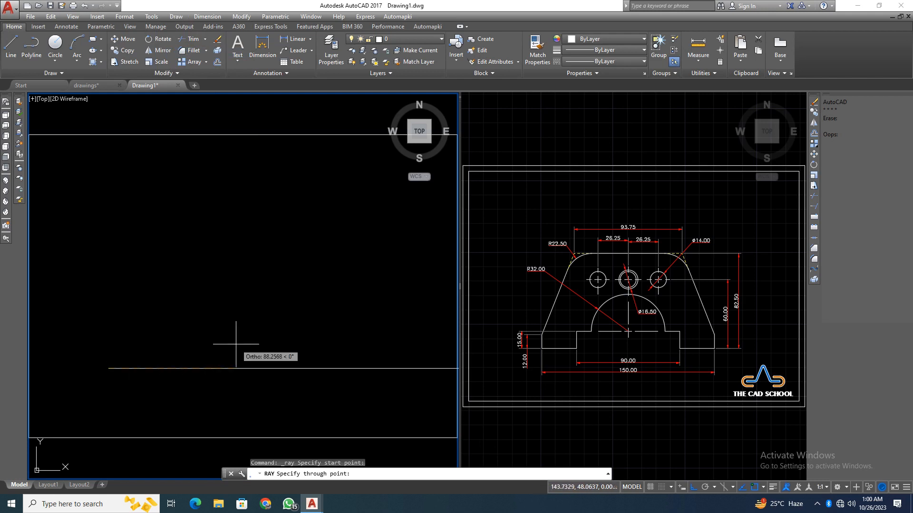
click(153, 283)
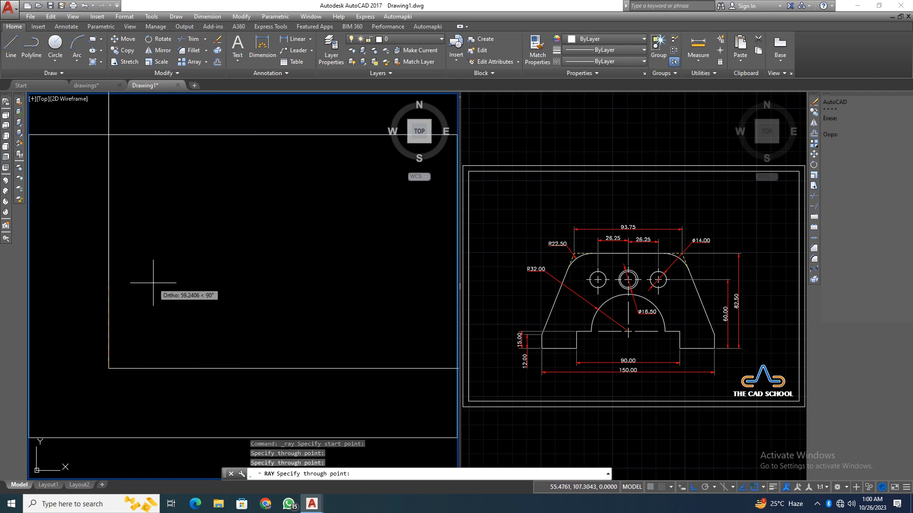
key(Return)
click(184, 258)
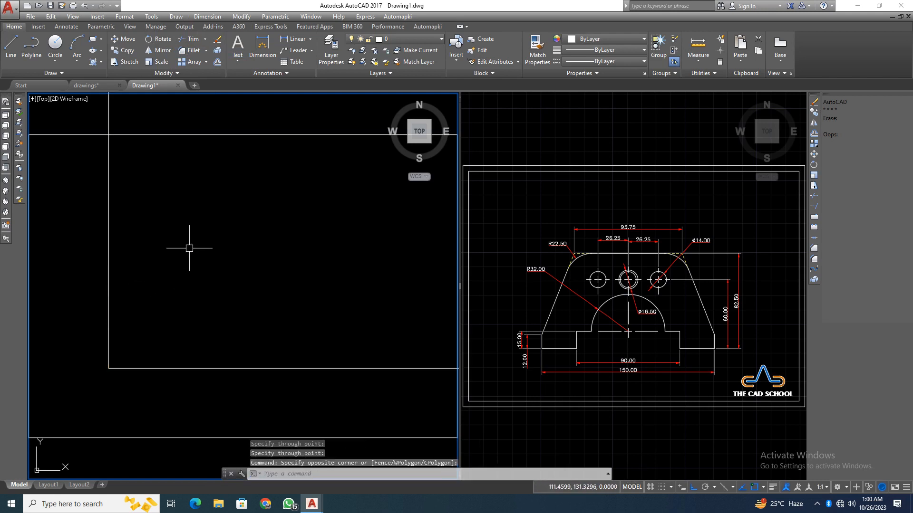
Step: Offset the vertical ray 150 to the right for the part's overall width
click(241, 16)
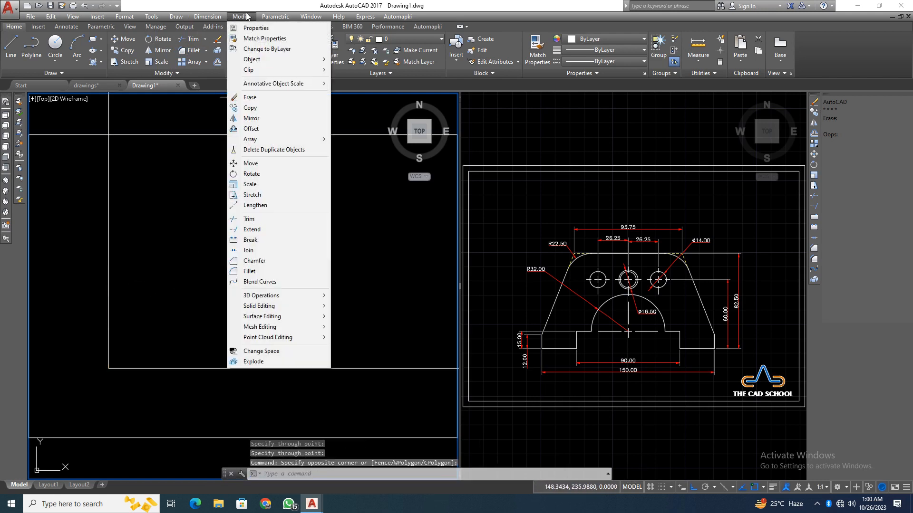
click(251, 129)
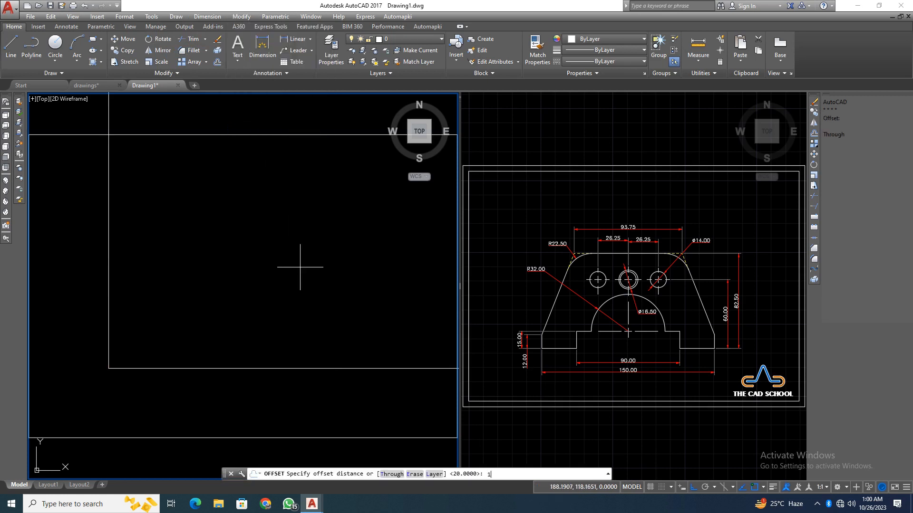
text(150)
key(Return)
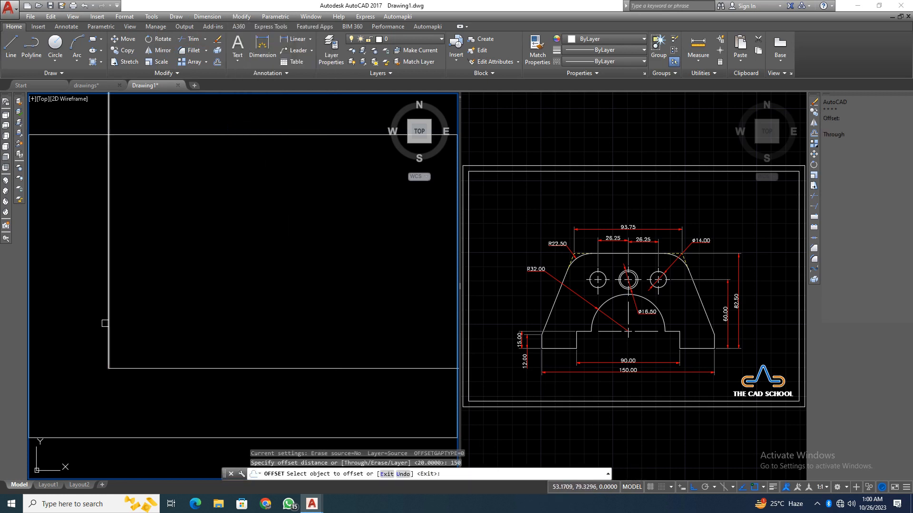
click(109, 321)
click(118, 326)
key(Return)
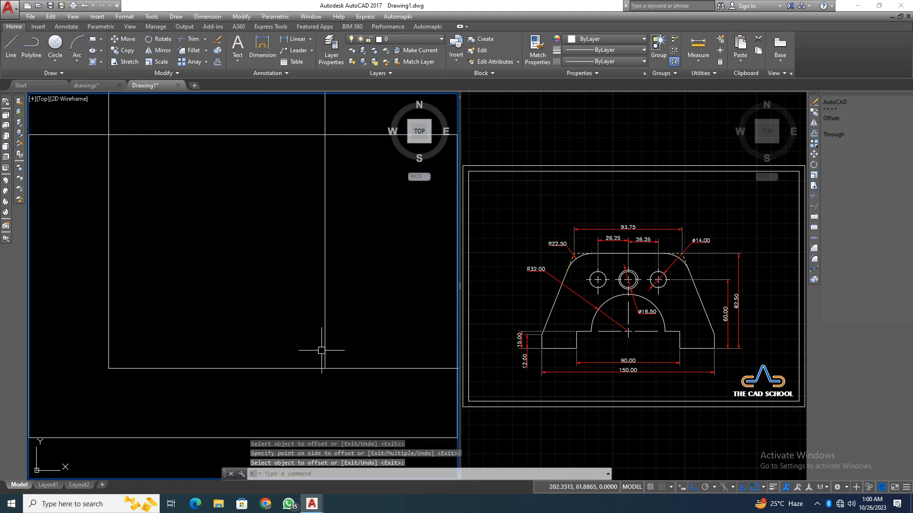
Step: Join the right vertical line and the base line into a sharp corner with a radius 0 fillet
click(242, 17)
click(250, 271)
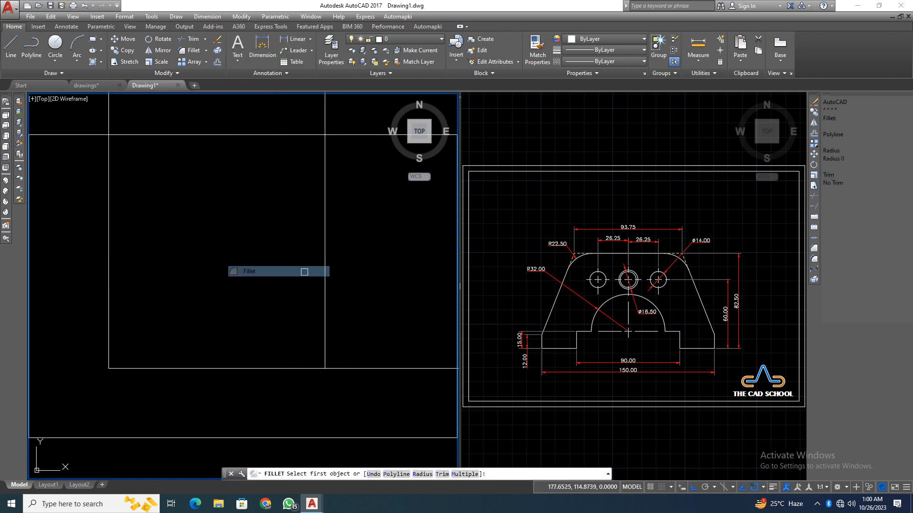
click(829, 158)
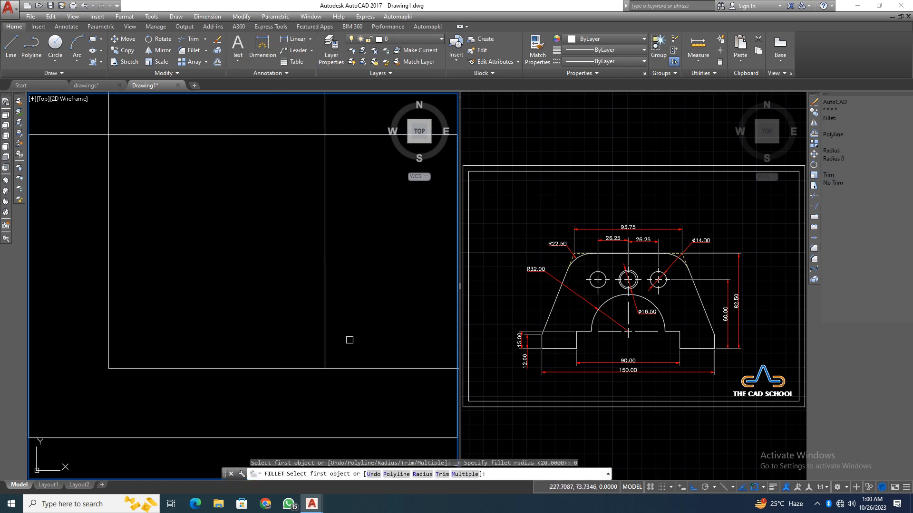
click(324, 343)
click(311, 368)
double_click(264, 318)
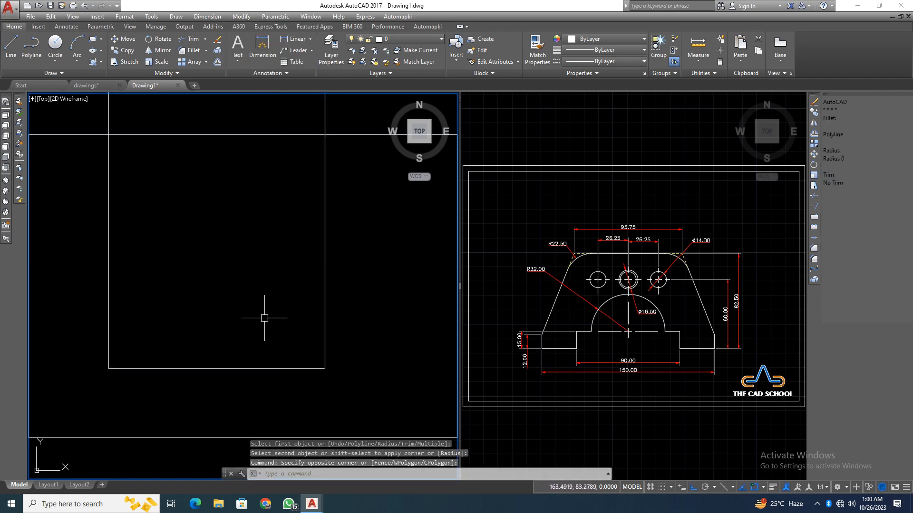
Step: Offset the right vertical line inward to the base line's midpoint, picking the distance from corner to midpoint, as the centre line
click(242, 16)
click(261, 129)
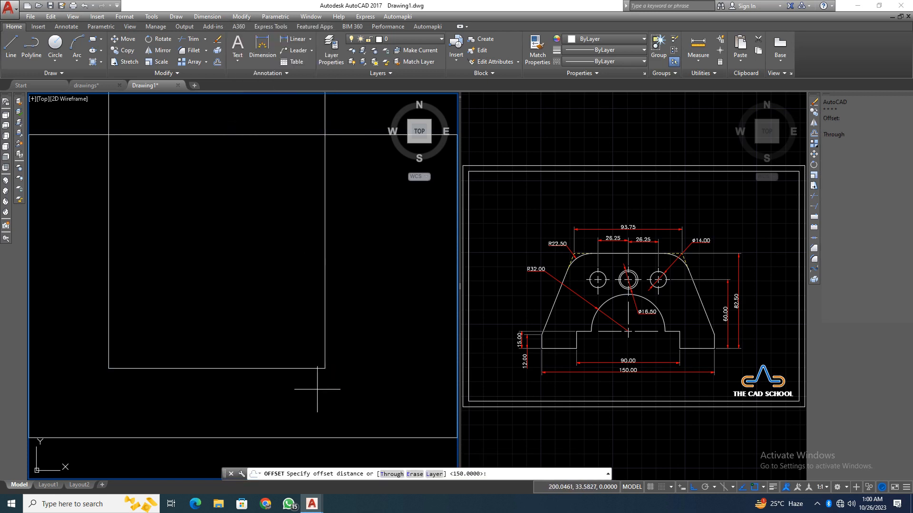
click(324, 369)
click(238, 371)
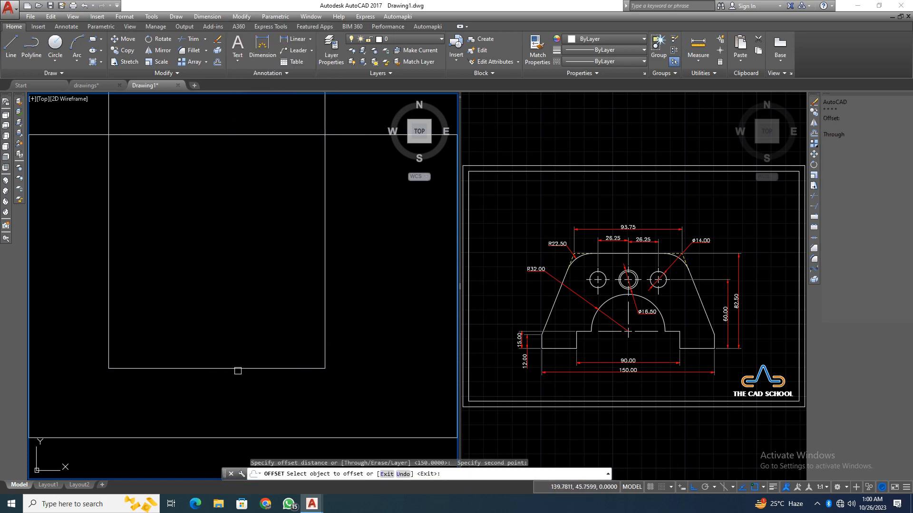
click(325, 318)
click(266, 320)
key(Return)
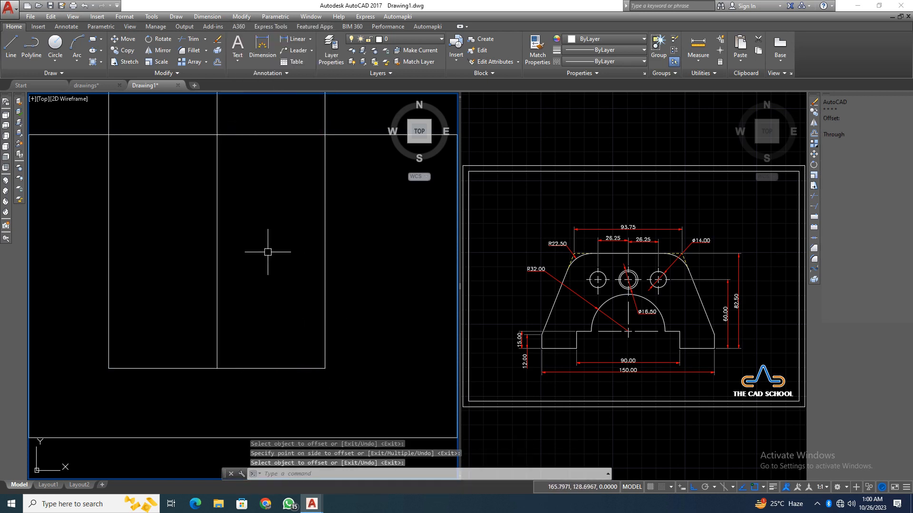
Step: Offset the base line 12 upward
right_click(267, 252)
click(301, 258)
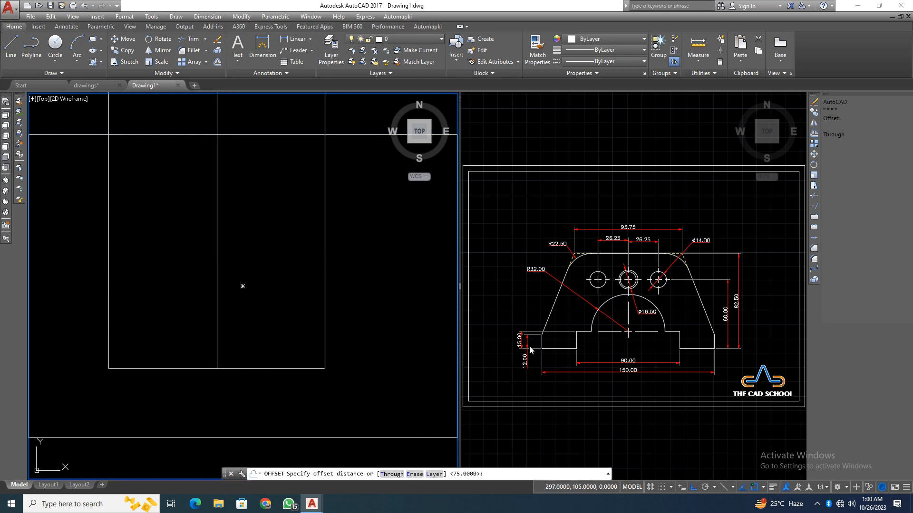
text(12)
key(Return)
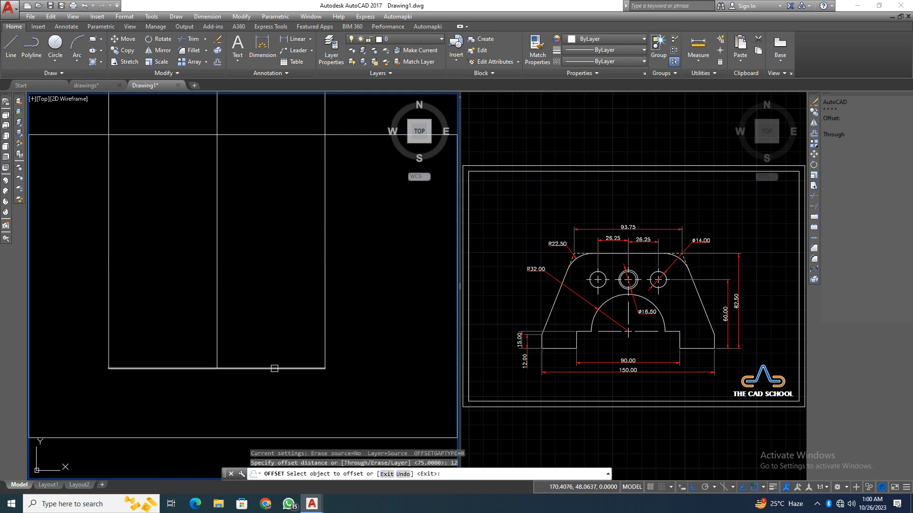
click(275, 369)
click(274, 346)
key(Return)
Step: Offset the base line 82.5 upward for the part's top edge
right_click(263, 267)
click(281, 271)
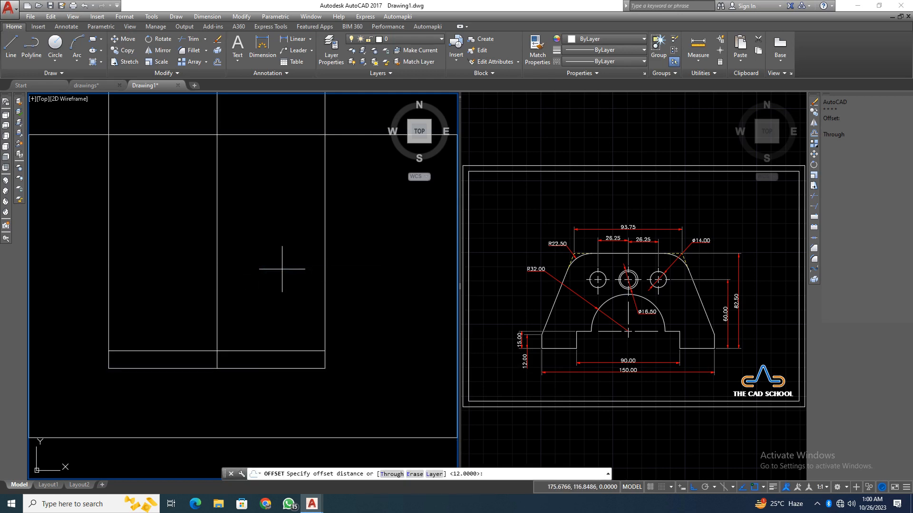
key(Return)
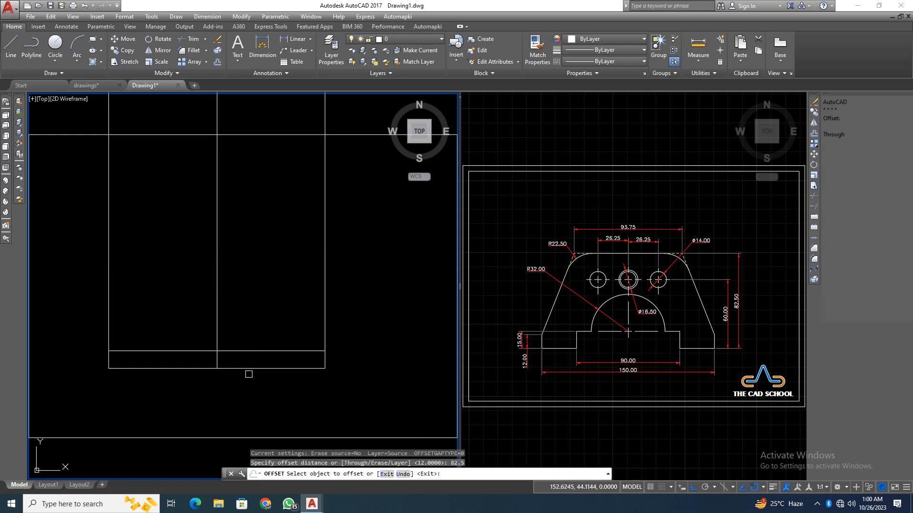
click(247, 369)
click(243, 316)
click(252, 281)
key(Escape)
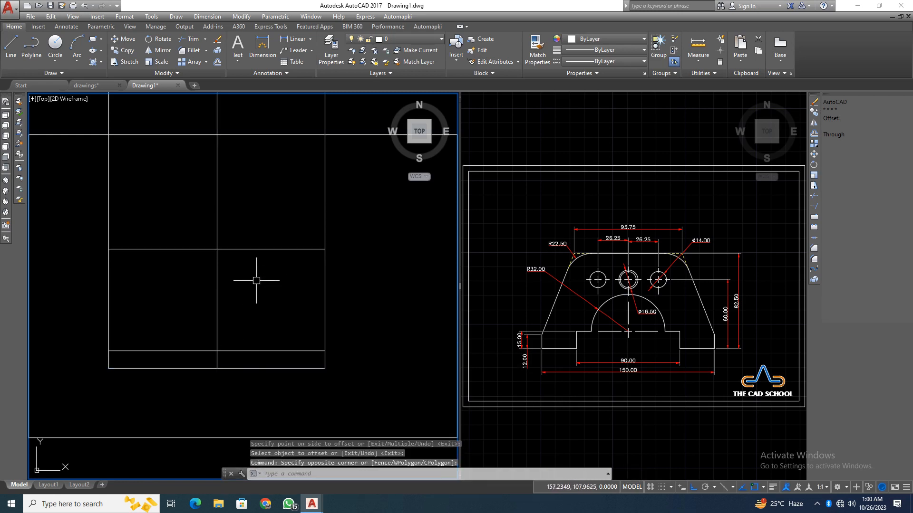
Step: Start another offset and set its distance to 93.75/2 with QuickCalc
right_click(259, 278)
click(288, 281)
right_click(280, 207)
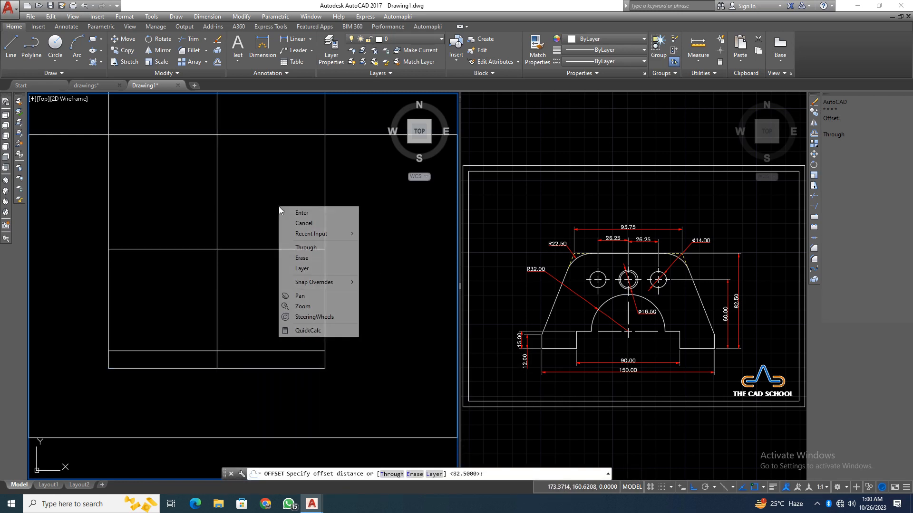
click(308, 331)
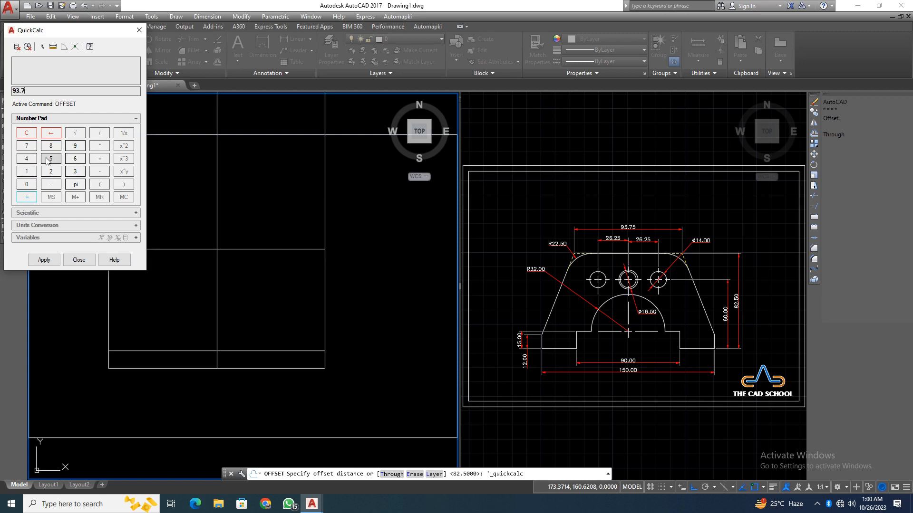
click(99, 134)
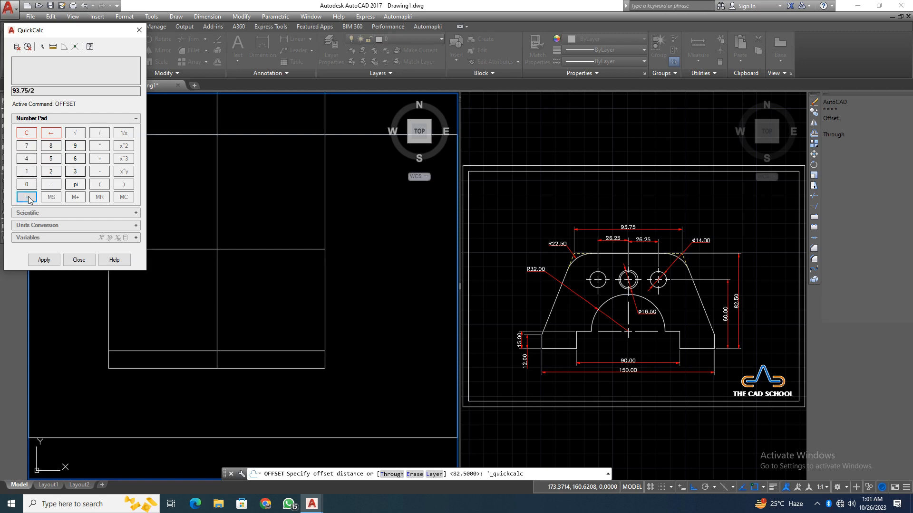
click(42, 260)
right_click(164, 182)
click(200, 188)
Step: Offset the vertical centre line by half of 93.75 to both its left and right sides
click(217, 199)
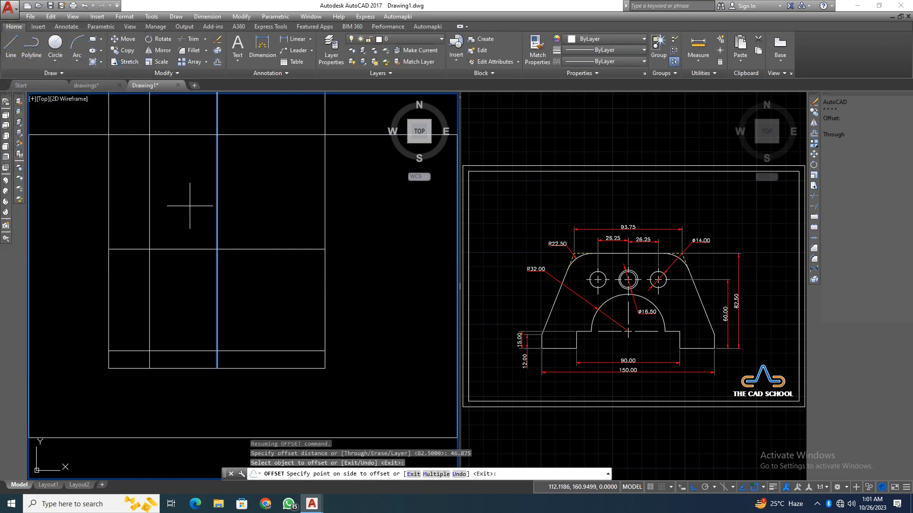
click(189, 203)
click(217, 203)
click(244, 207)
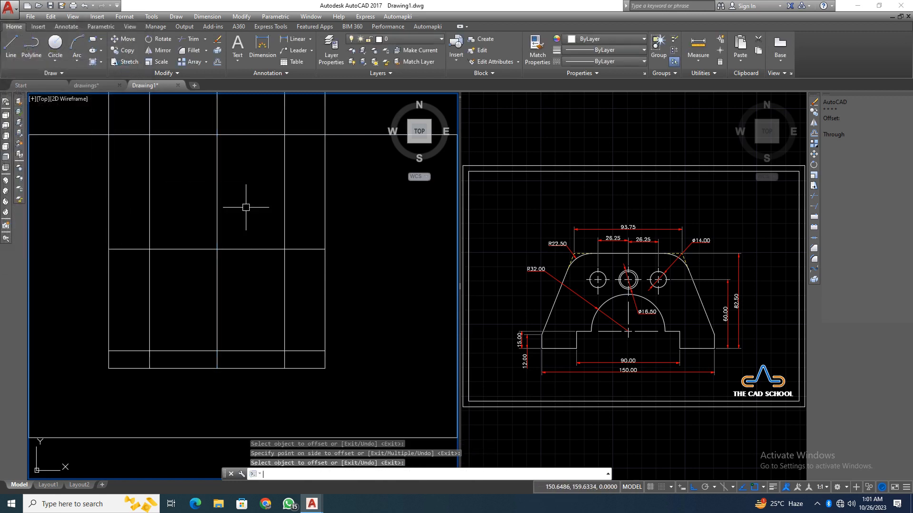
key(Return)
Step: Draw the left sloping side as a ray from the top edge's left intersection through the left end of the 12 mm line
click(176, 17)
click(185, 52)
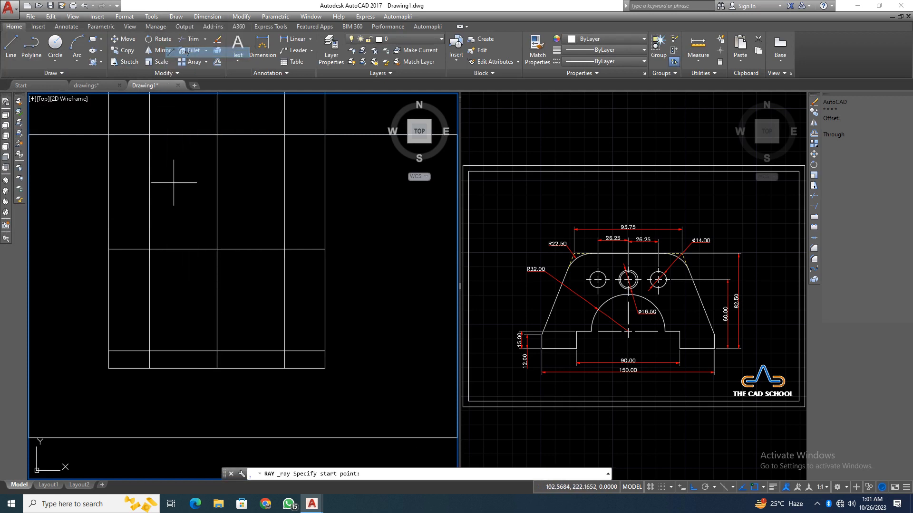
click(149, 249)
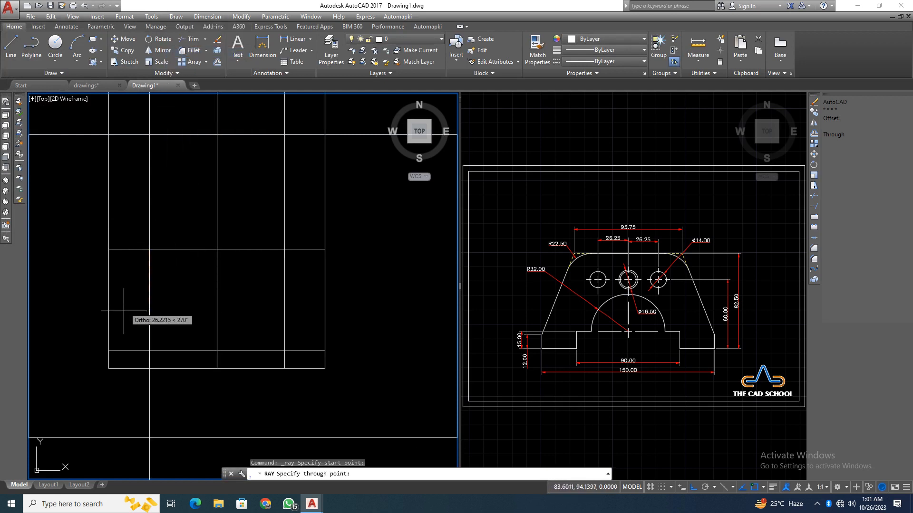
click(108, 351)
key(Return)
Step: Draw the right sloping side as a ray from the top edge's right intersection through the right end of the 12 mm line
right_click(259, 213)
click(260, 213)
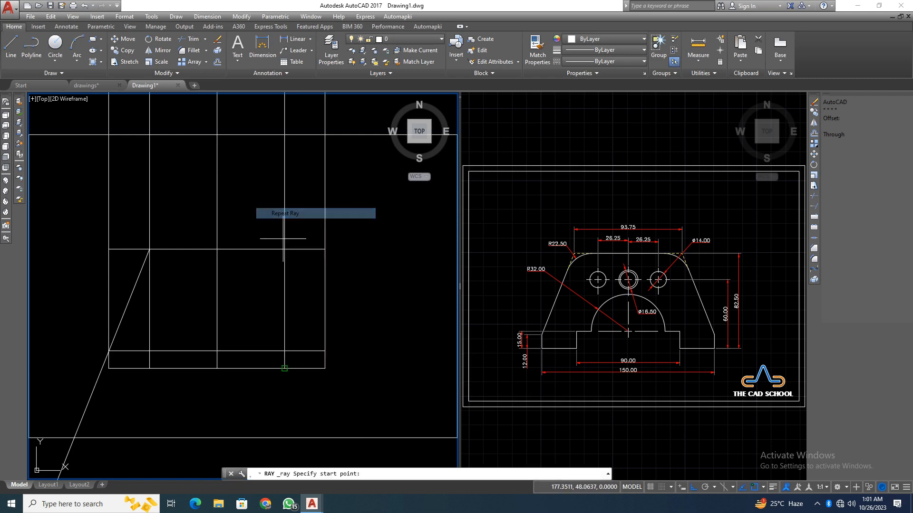
click(284, 249)
click(325, 352)
key(Return)
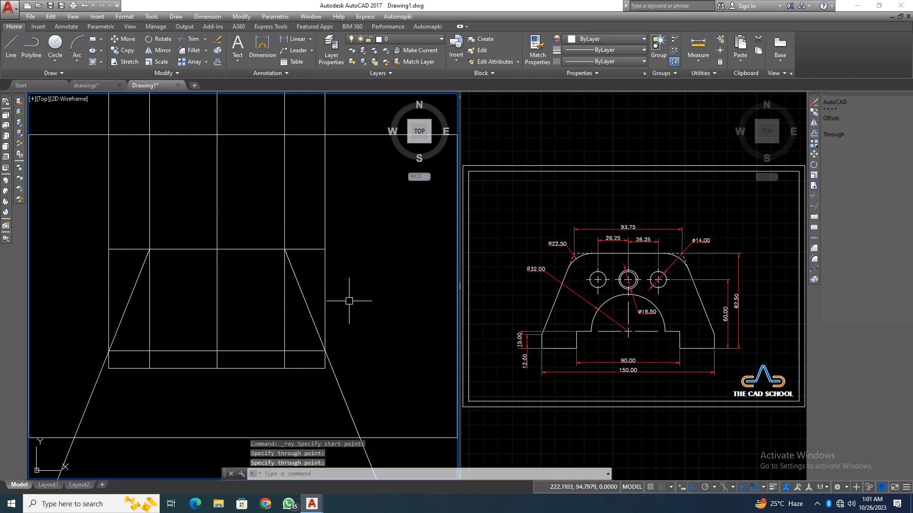
click(364, 301)
Step: Fillet both sloping sides with the outer vertical edges at radius 0, using the Multiple option, to form sharp lower corners
click(247, 18)
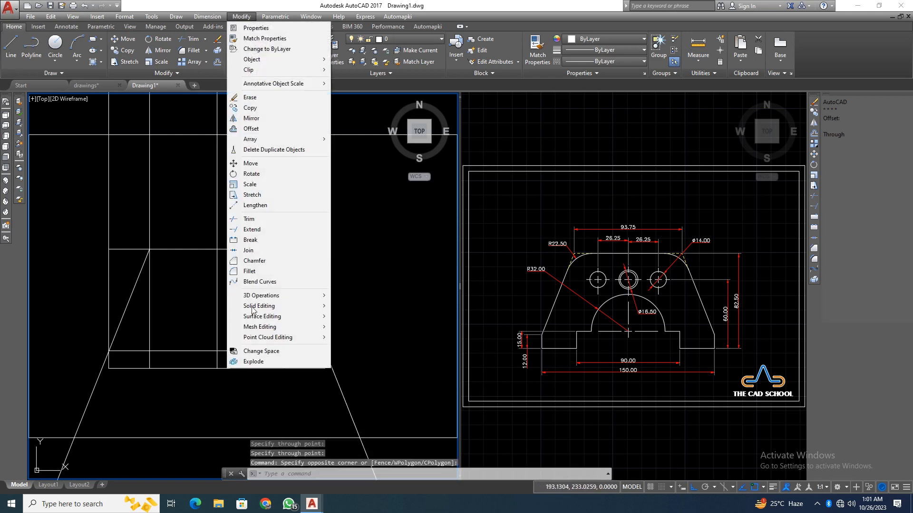
click(263, 270)
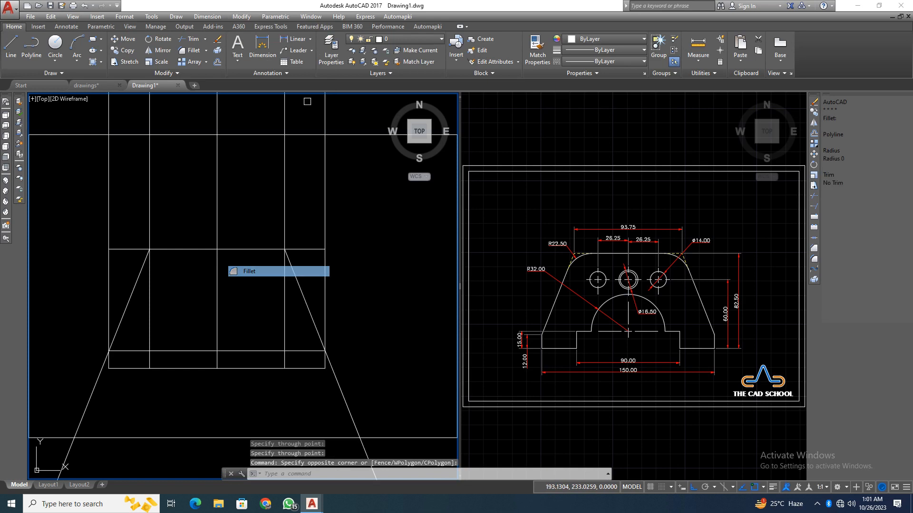
click(851, 158)
right_click(377, 307)
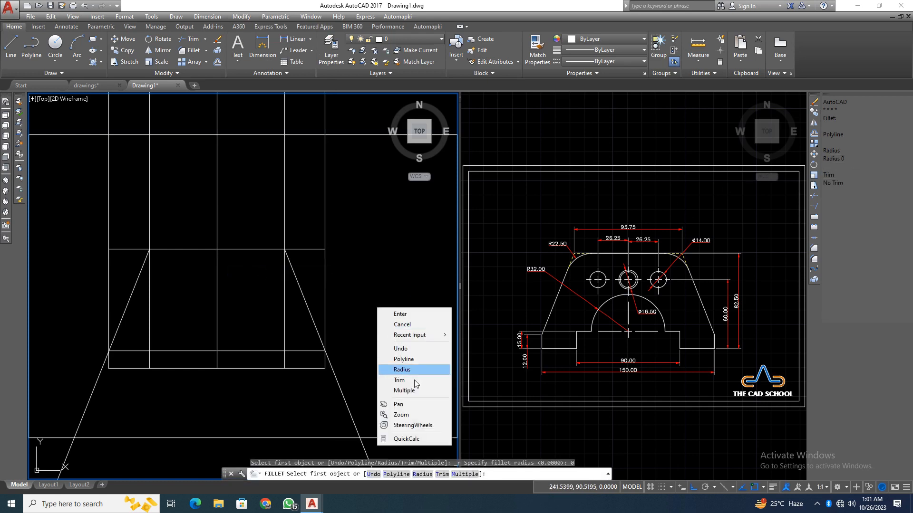
click(404, 390)
click(322, 360)
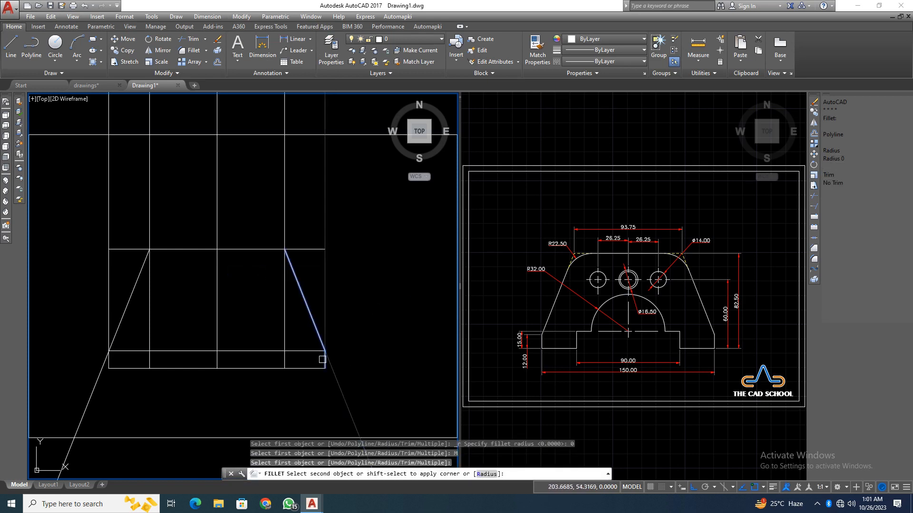
click(322, 361)
click(116, 332)
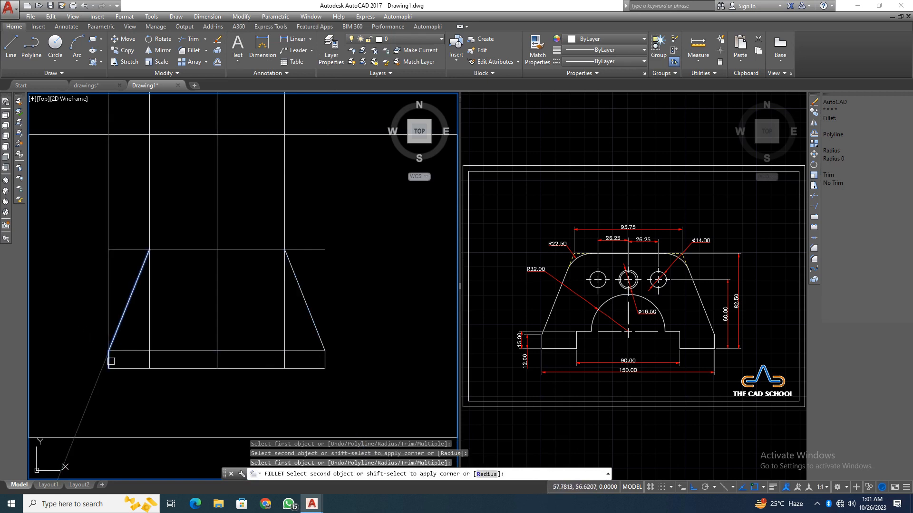
click(109, 361)
scroll(111, 362, up, 2)
key(Return)
Step: Fillet the two upper corners between the top edge and the sloping sides with a radius of 22.50
right_click(211, 232)
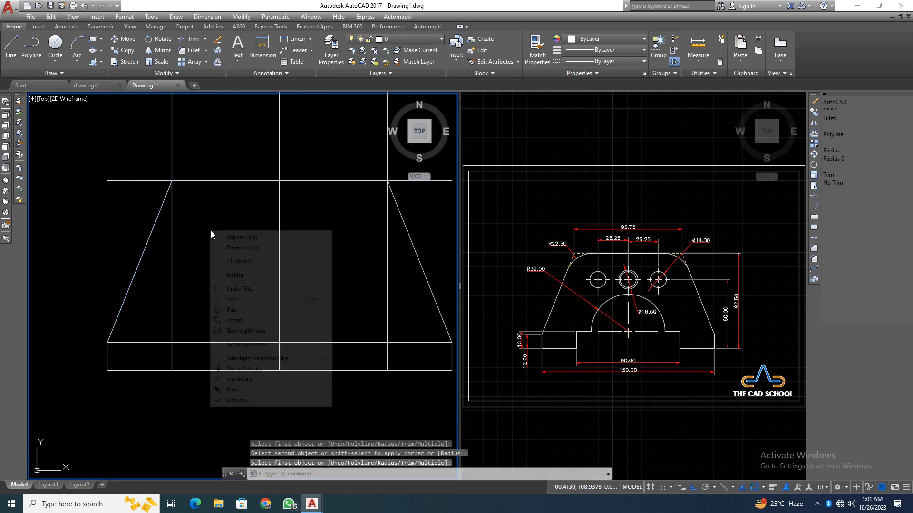
click(237, 237)
right_click(226, 213)
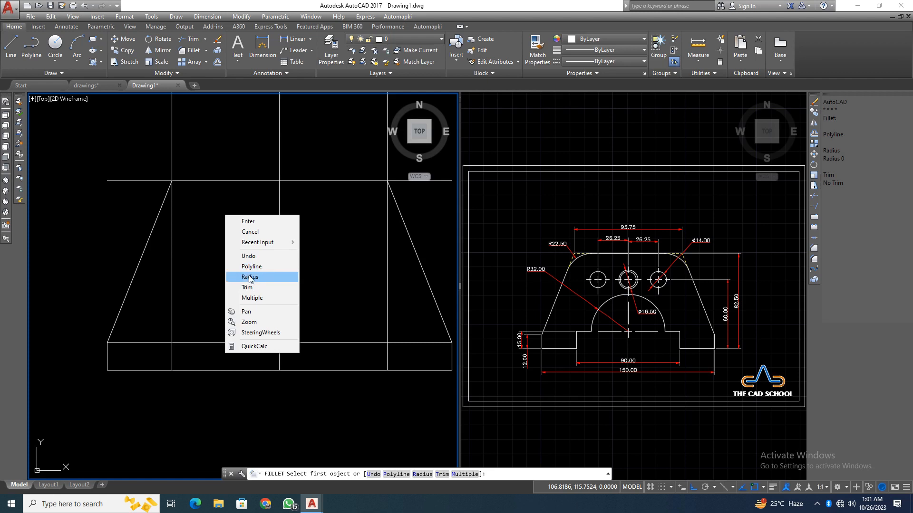
click(249, 275)
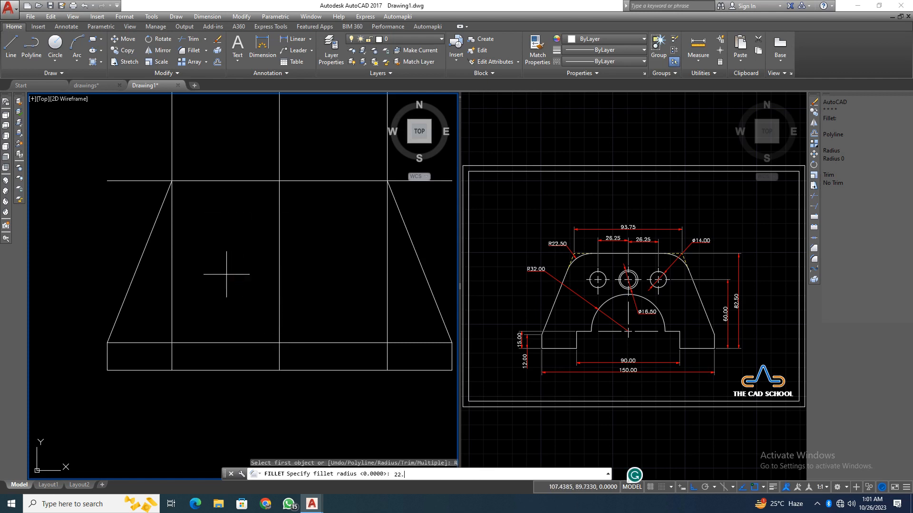
key(Return)
right_click(228, 259)
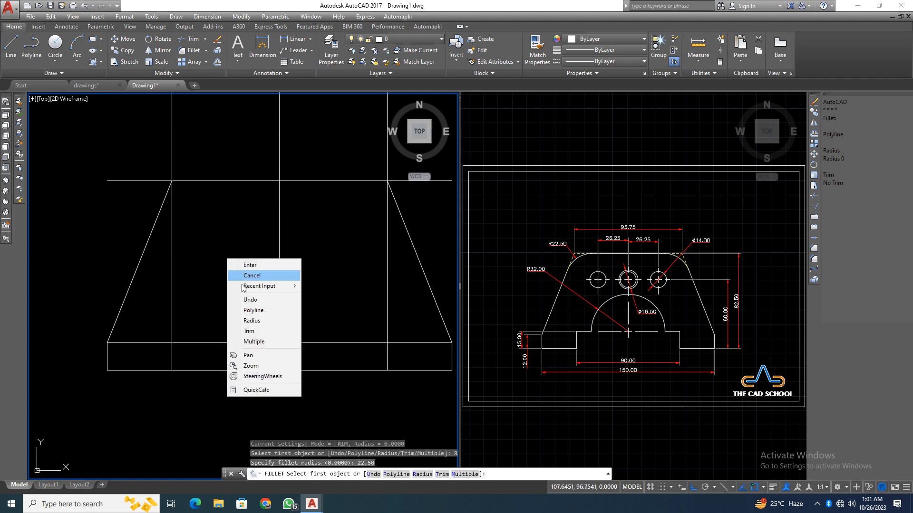
click(254, 341)
click(158, 214)
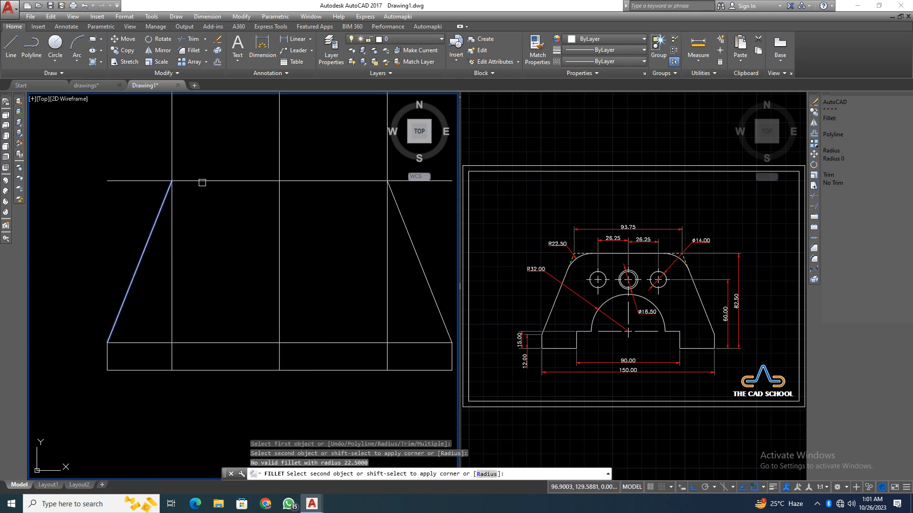
click(205, 181)
click(366, 182)
click(404, 221)
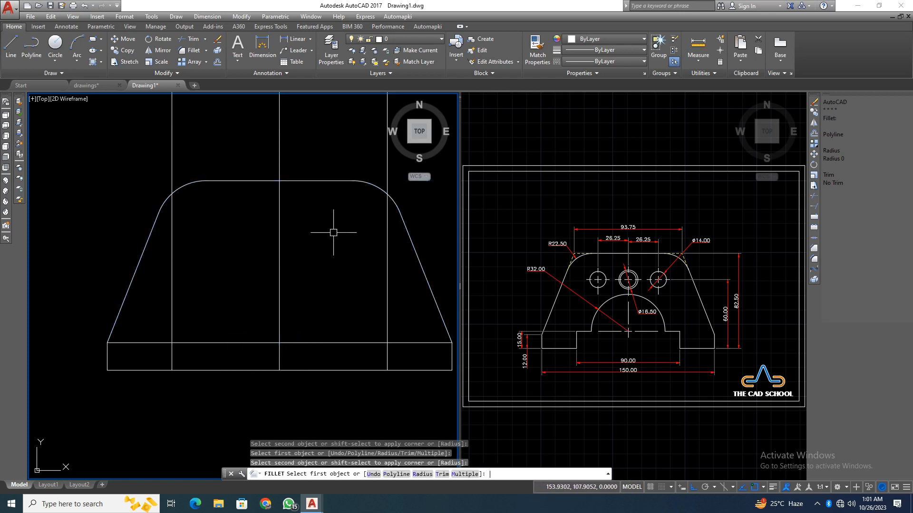
key(Return)
Step: Erase the horizontal 12 mm construction line and the two vertical construction lines beside the centre line
scroll(288, 261, down, 2)
scroll(309, 270, up, 2)
click(378, 308)
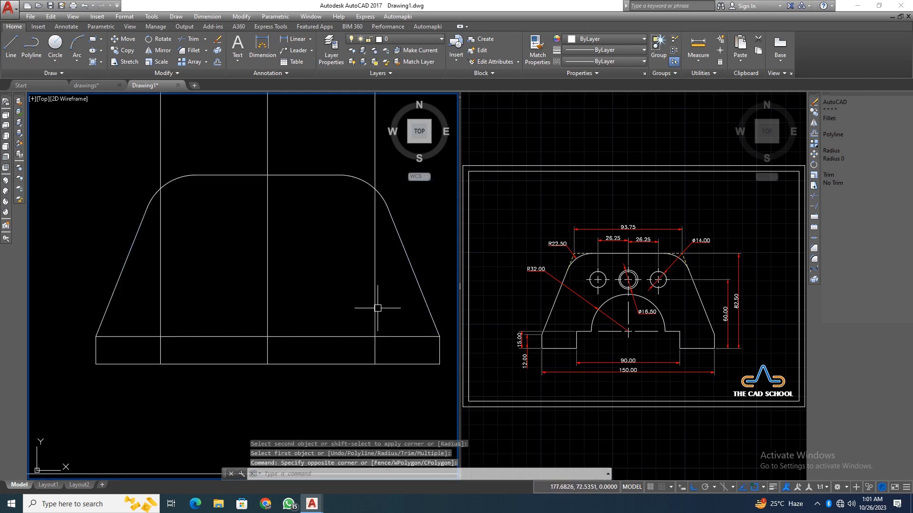
click(395, 295)
click(342, 340)
click(189, 305)
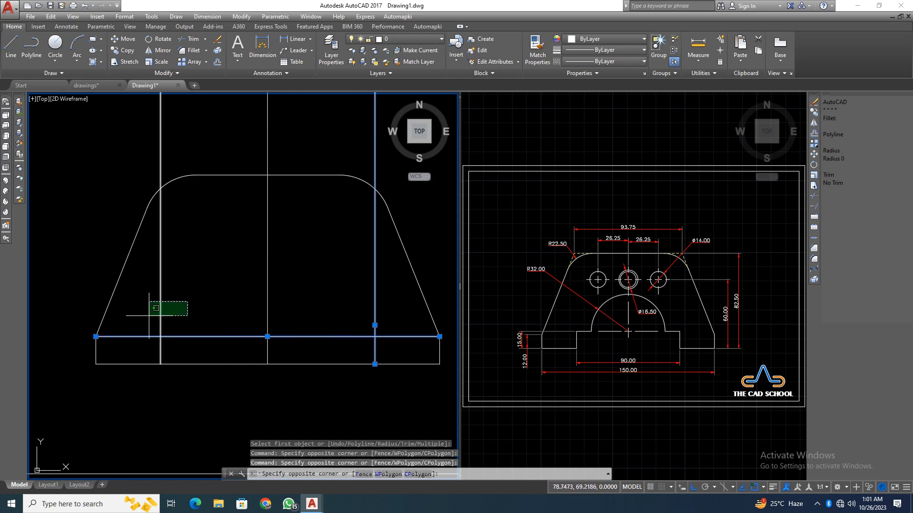
click(149, 315)
text(e)
key(Return)
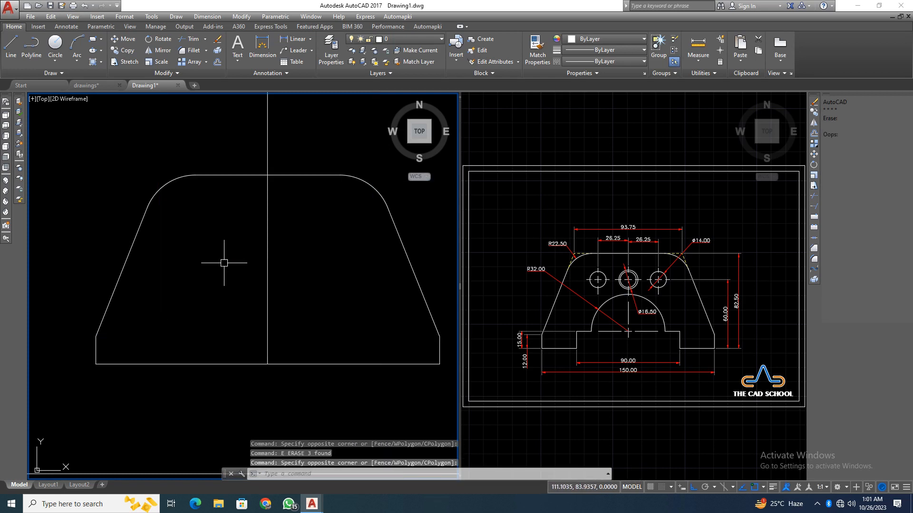
click(220, 209)
click(219, 231)
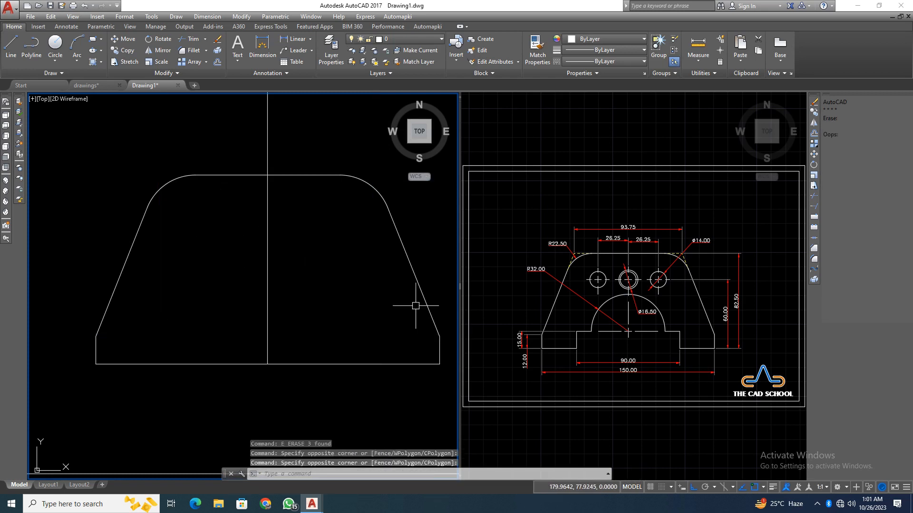
click(576, 317)
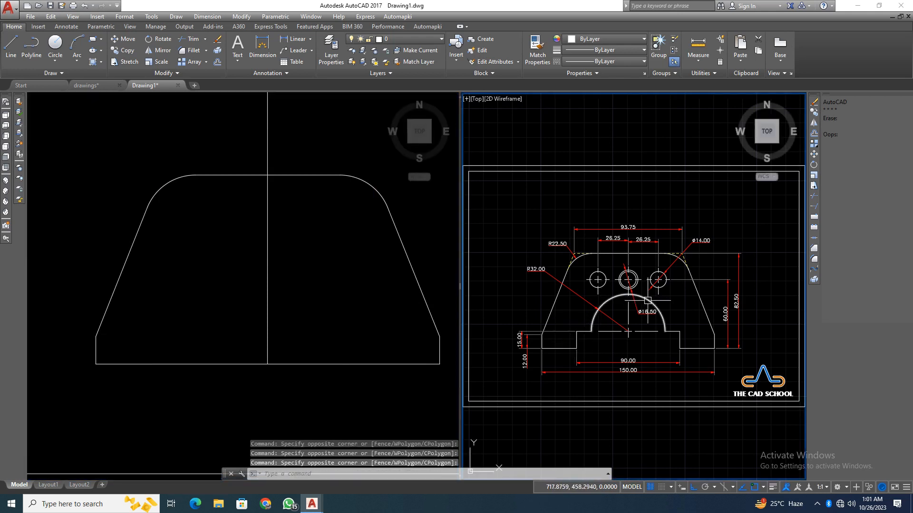
click(241, 17)
click(251, 129)
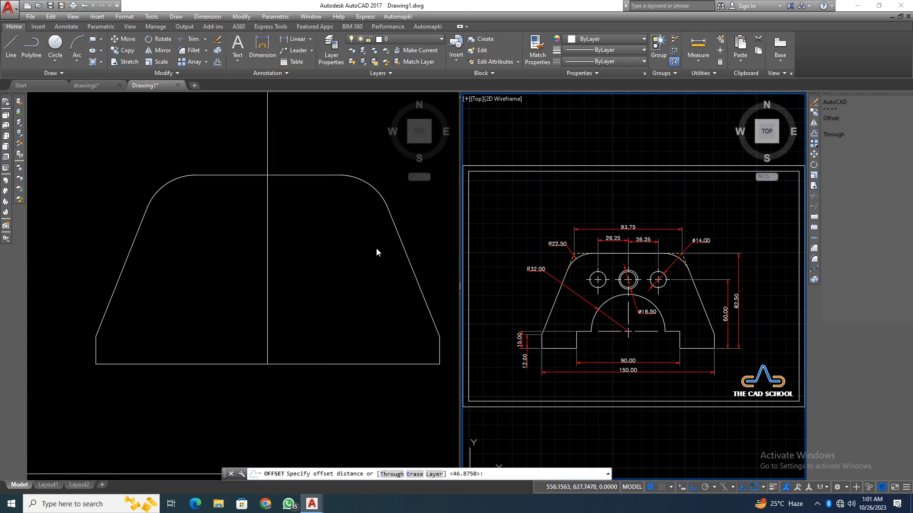
key(Return)
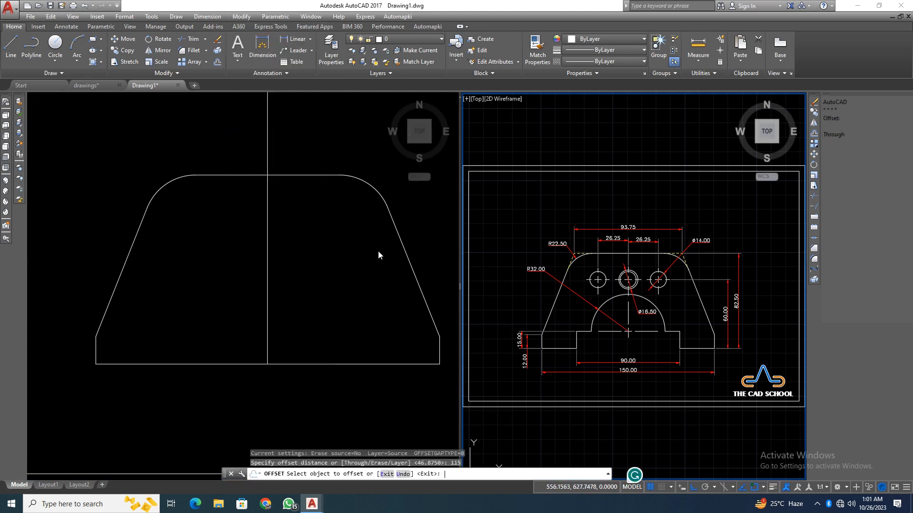
key(Return)
Step: Offset the bracket's bottom edge upward by 15
key(Return)
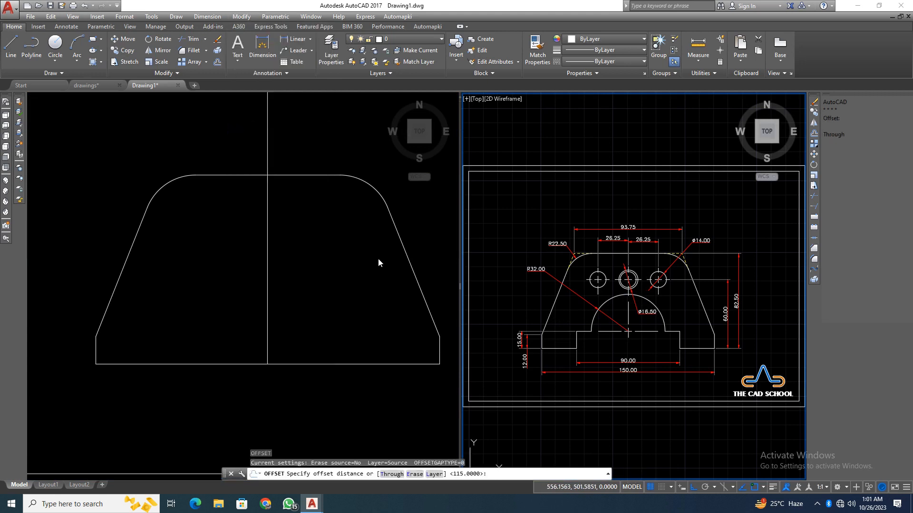
text(15)
key(Return)
click(356, 366)
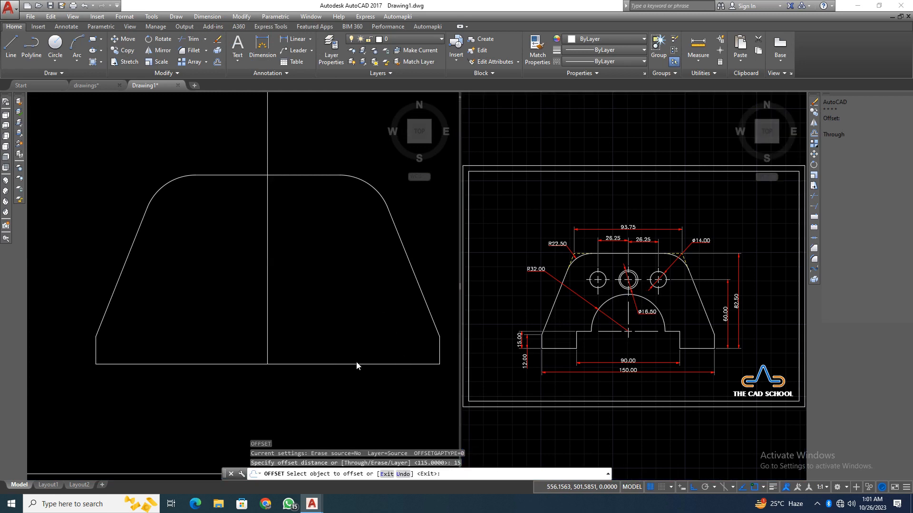
click(356, 363)
click(322, 270)
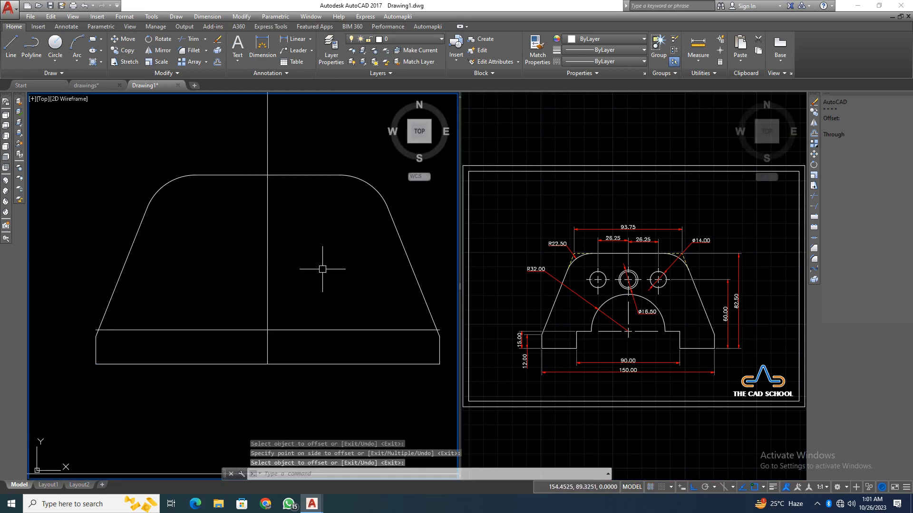
key(Return)
Step: Offset the vertical centre line by 45 to both its left and right sides
right_click(327, 239)
click(359, 246)
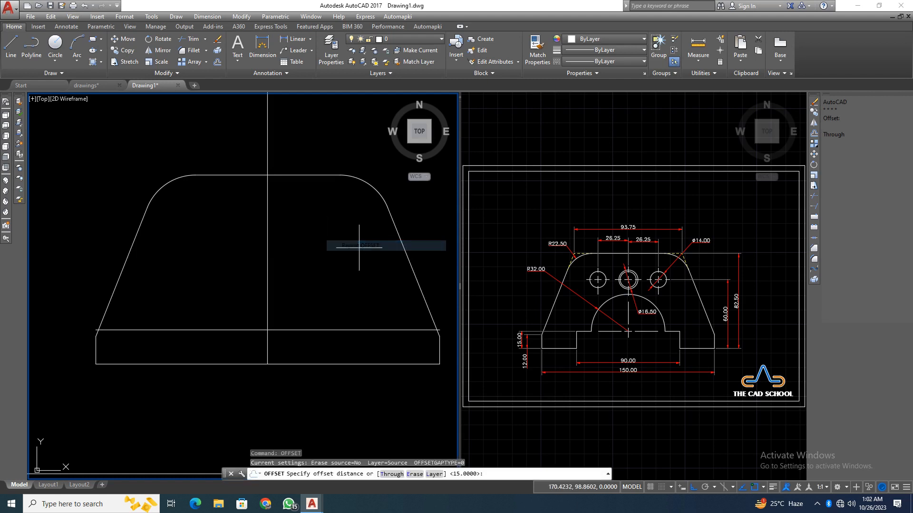
text(45)
key(Return)
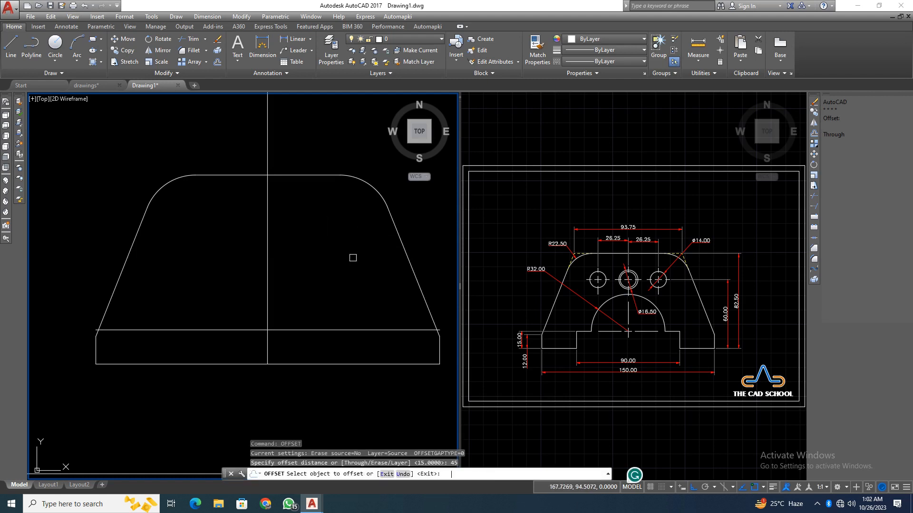
click(267, 297)
click(260, 301)
click(267, 298)
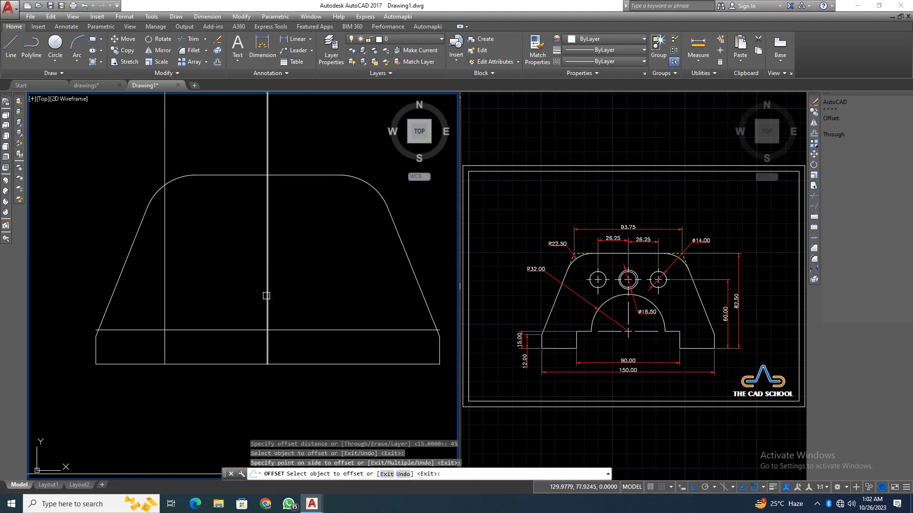
click(292, 296)
key(Return)
click(291, 295)
click(316, 297)
Step: Fillet the 15 mm line with both 45 mm offset lines at radius 0, using the Multiple option, to form the notch
text(f)
key(Return)
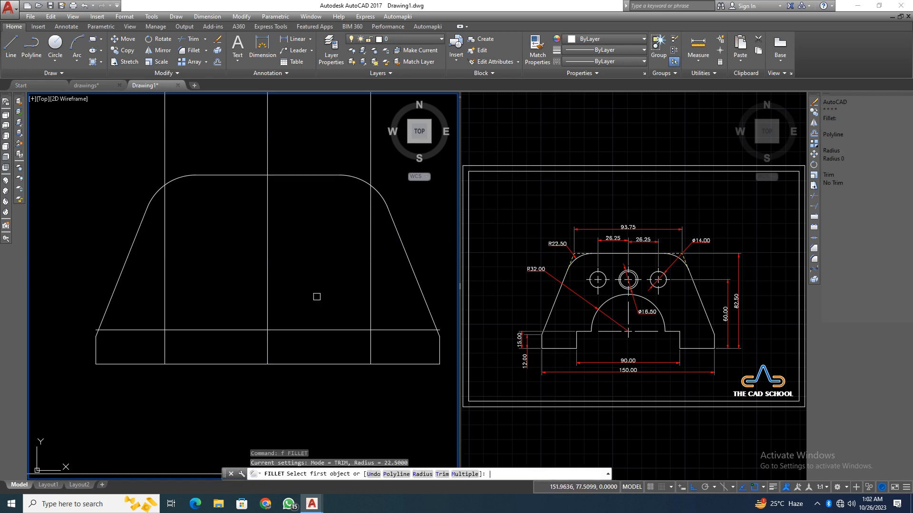
text(r)
key(Return)
text(0)
key(Return)
right_click(317, 297)
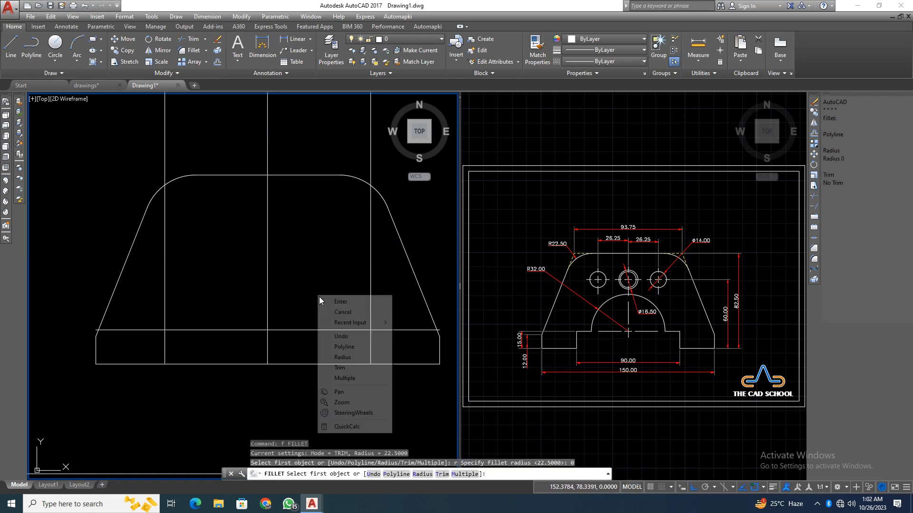
click(343, 379)
click(368, 339)
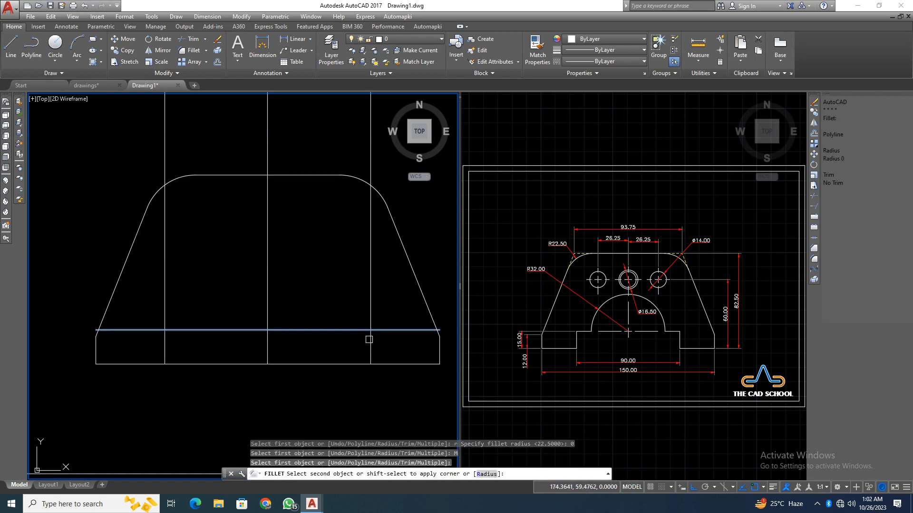
click(182, 330)
click(167, 343)
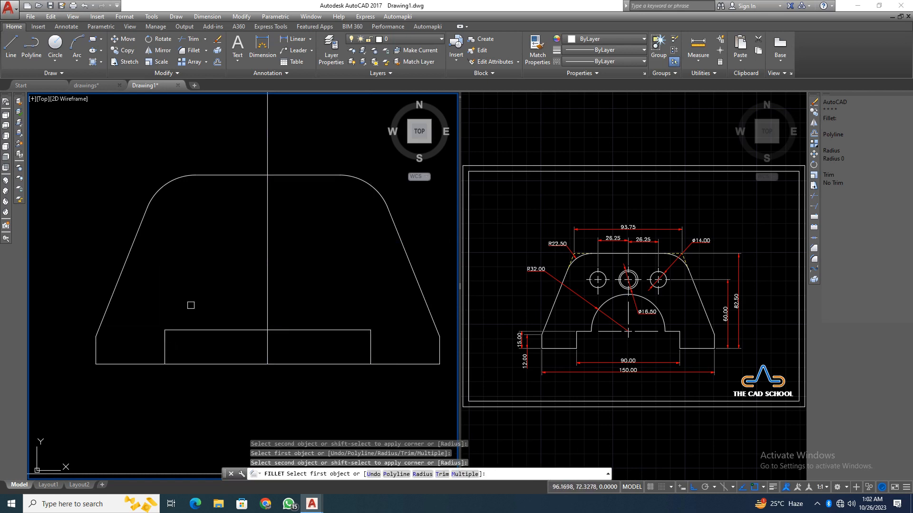
key(Return)
click(198, 285)
click(195, 298)
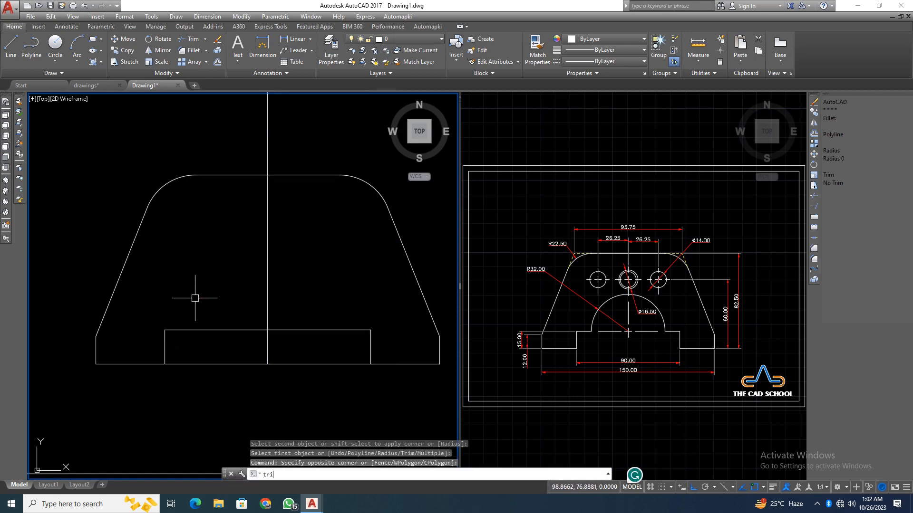
Step: Trim away the bottom edge between the two vertical sides of the notch, using the notch lines as cutting edges
key(Return)
click(141, 299)
click(414, 400)
key(Return)
click(326, 364)
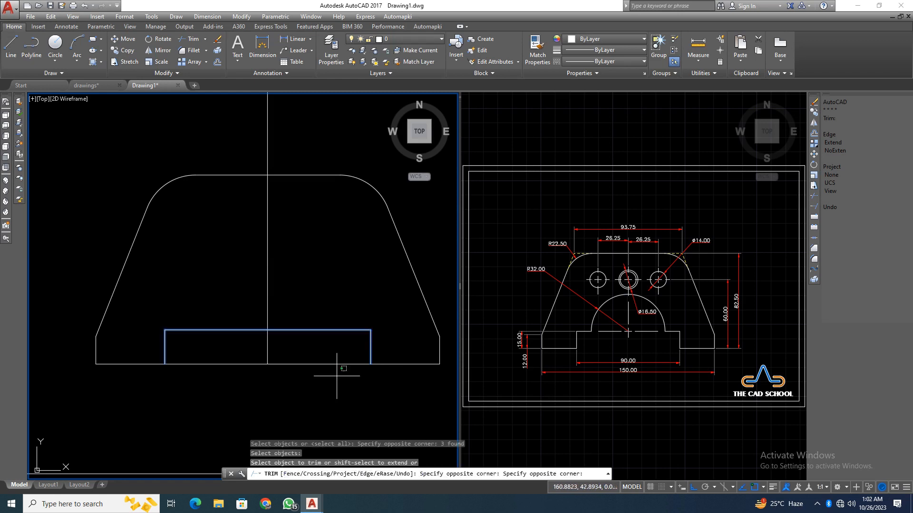
key(Return)
Step: Draw a circle of radius 32 centred where the vertical centre line meets the notch's top line
text(c)
key(Return)
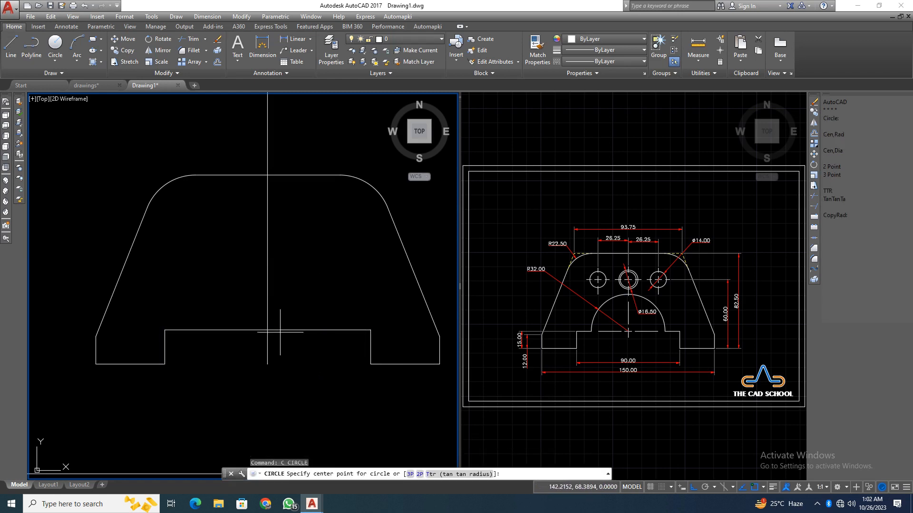
click(267, 330)
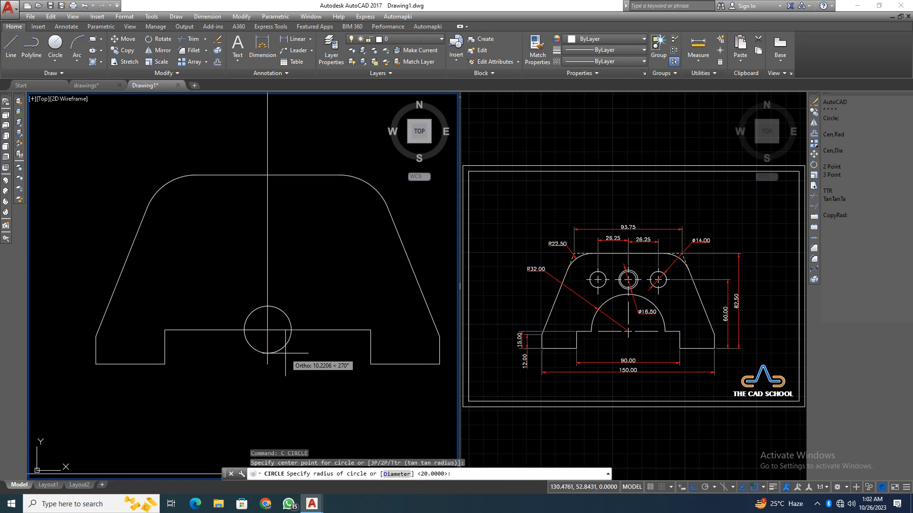
text(32)
key(Return)
Step: Trim the R32 circle below the notch's top line and the line portion inside the circle, using both as cutting edges
text(trim)
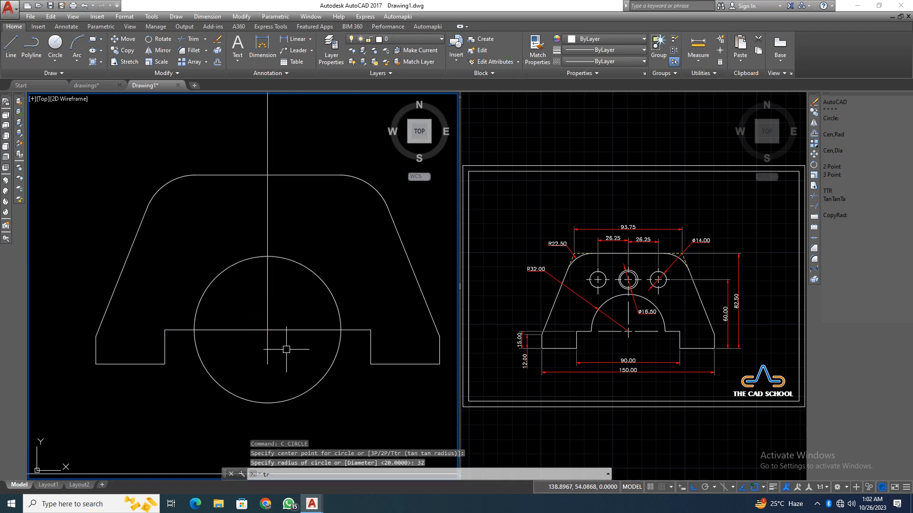
key(Return)
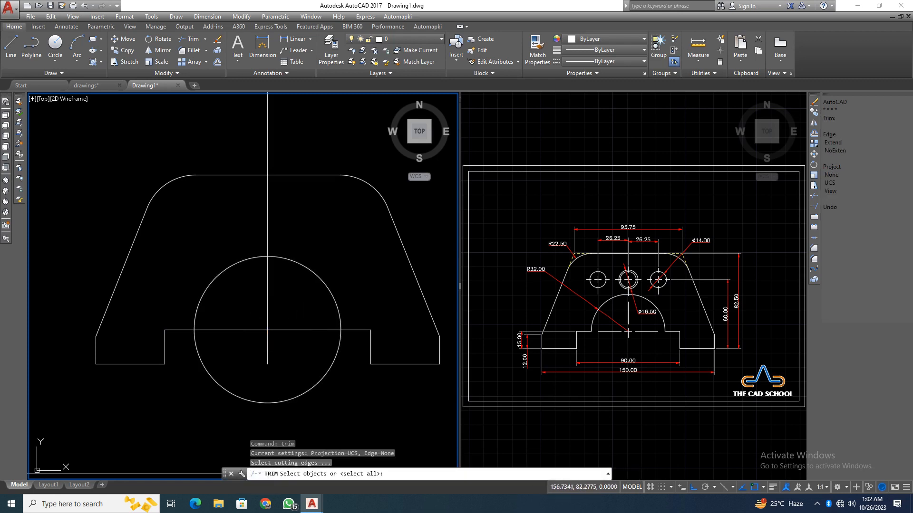
click(333, 292)
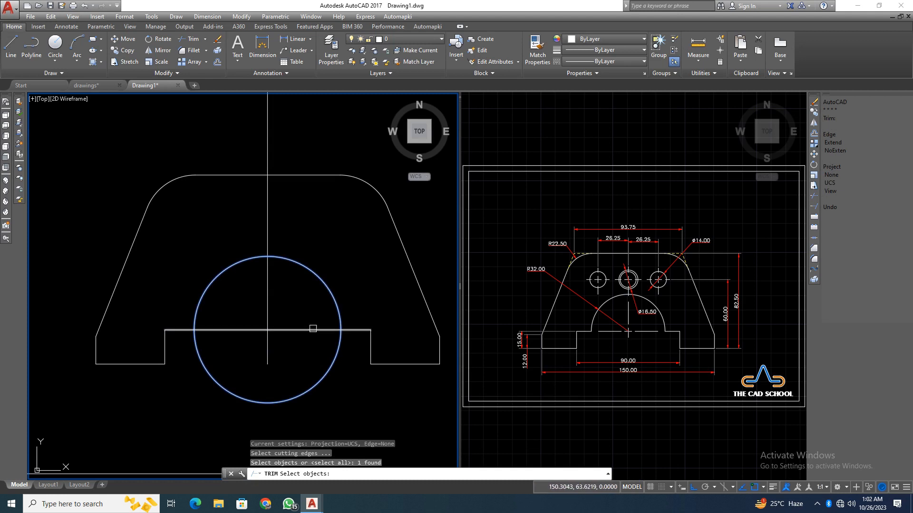
click(316, 332)
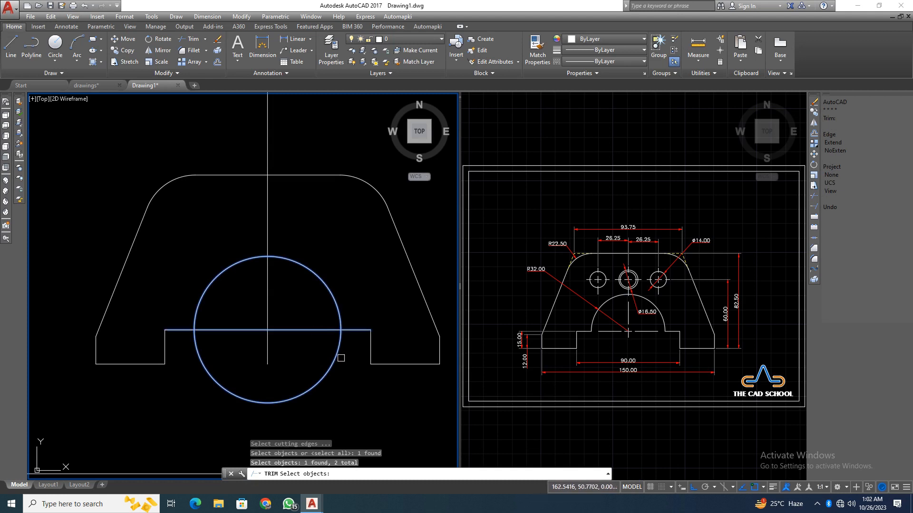
key(Return)
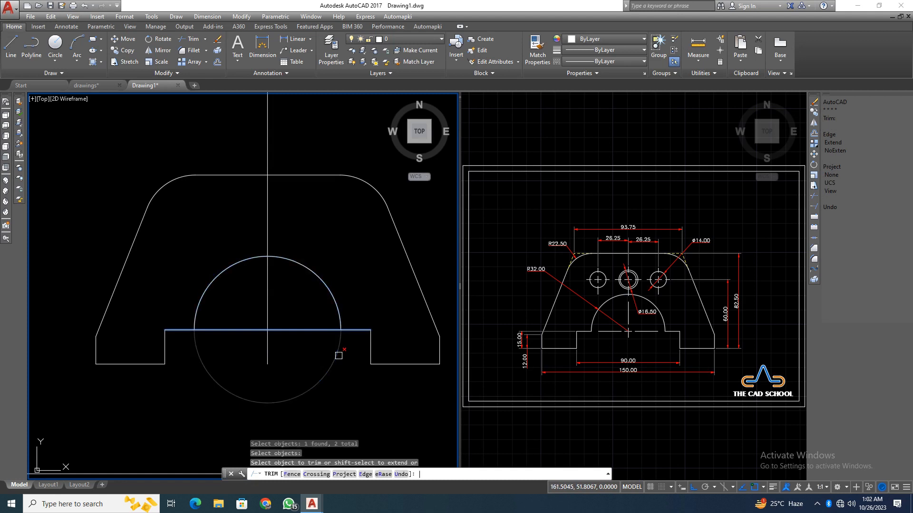
click(333, 350)
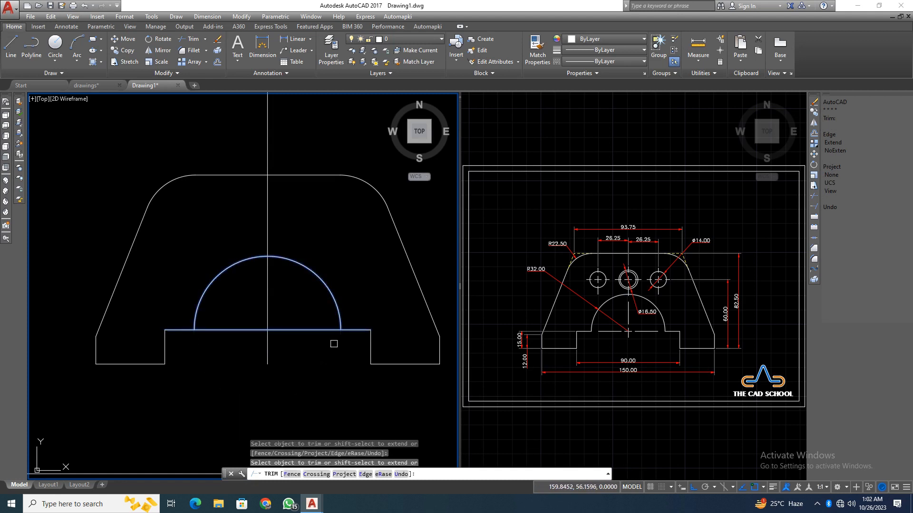
click(327, 329)
key(Return)
click(350, 280)
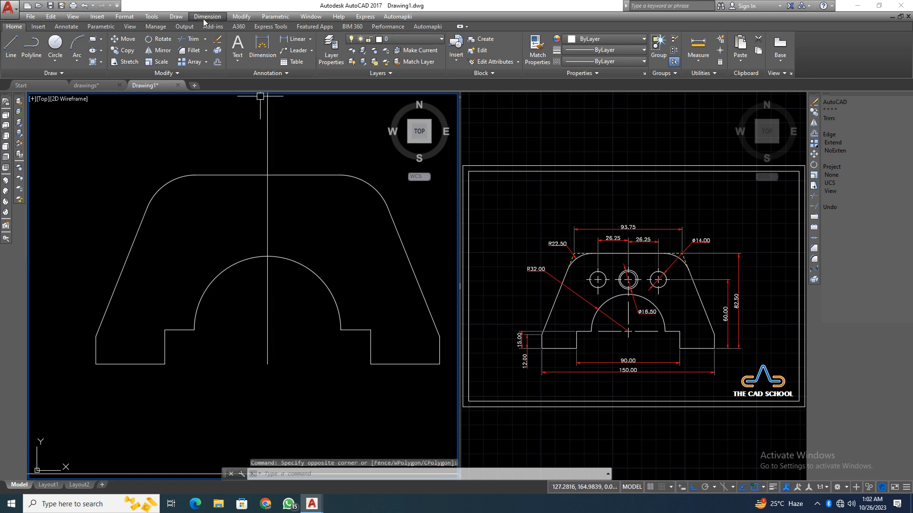
Step: Create a horizontal construction line offset 60 above the bracket's bottom edge
click(158, 18)
mouse_move(176, 17)
click(202, 63)
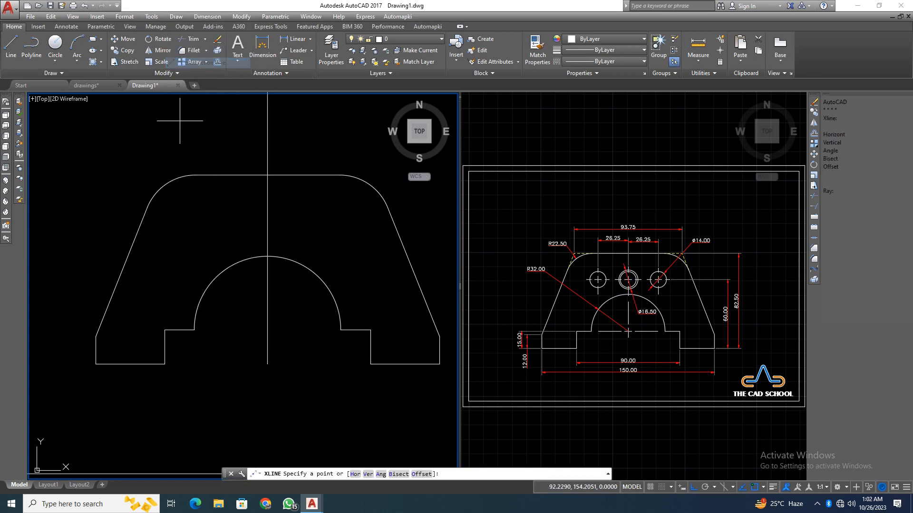
right_click(180, 122)
click(210, 205)
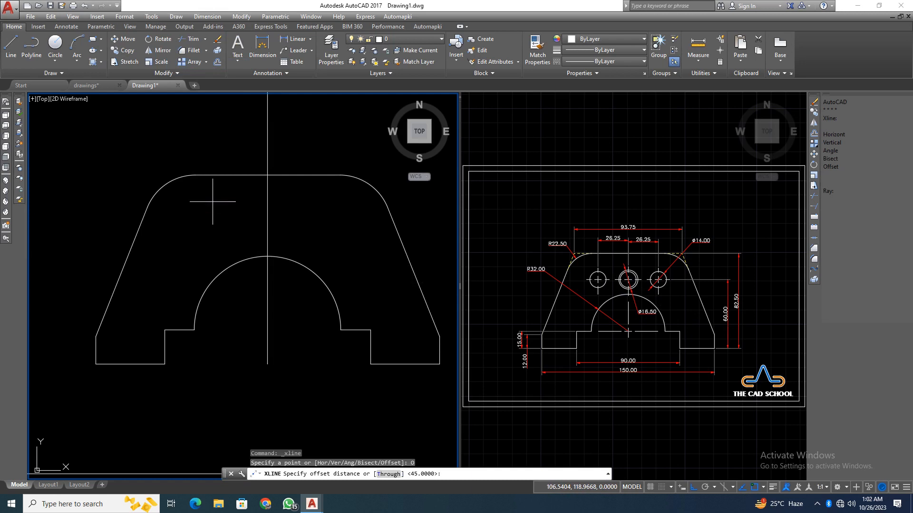
key(Return)
click(138, 363)
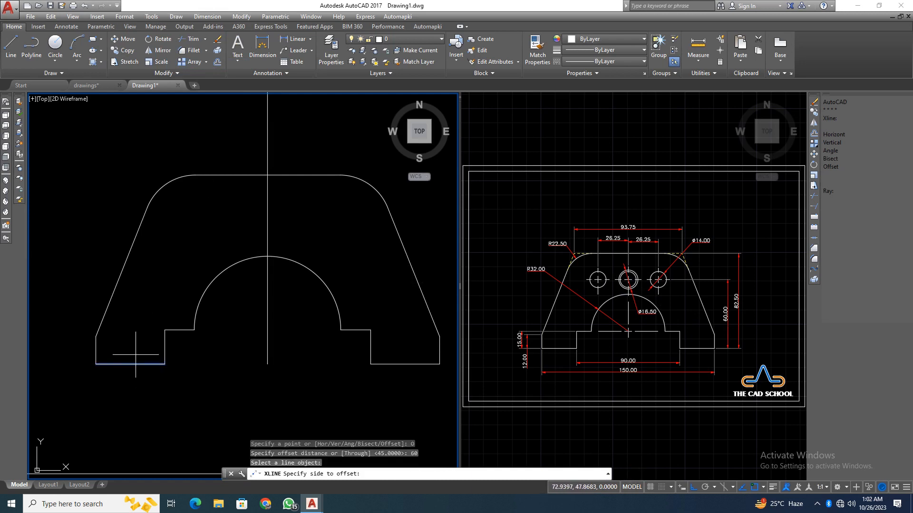
click(200, 352)
click(218, 203)
click(212, 211)
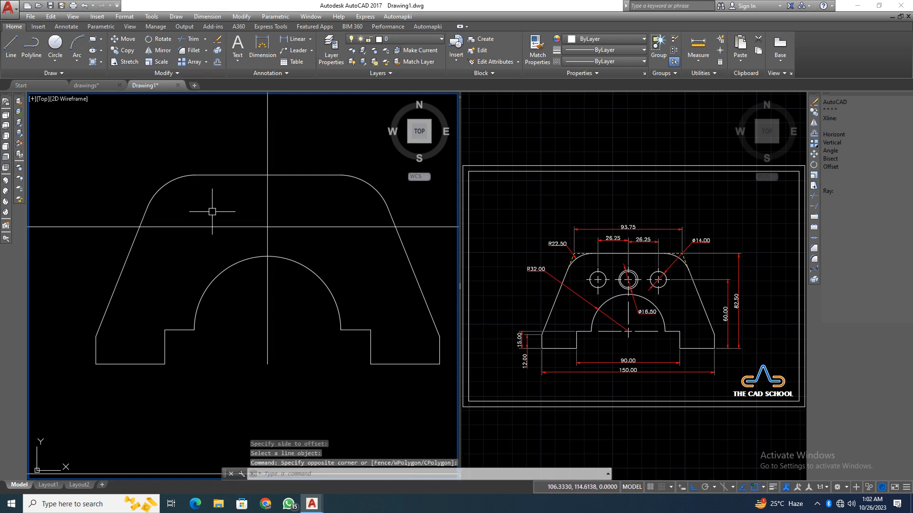
Step: Offset the vertical centre line by 26.25 to both its left and right sides
text(pffset)
key(Return)
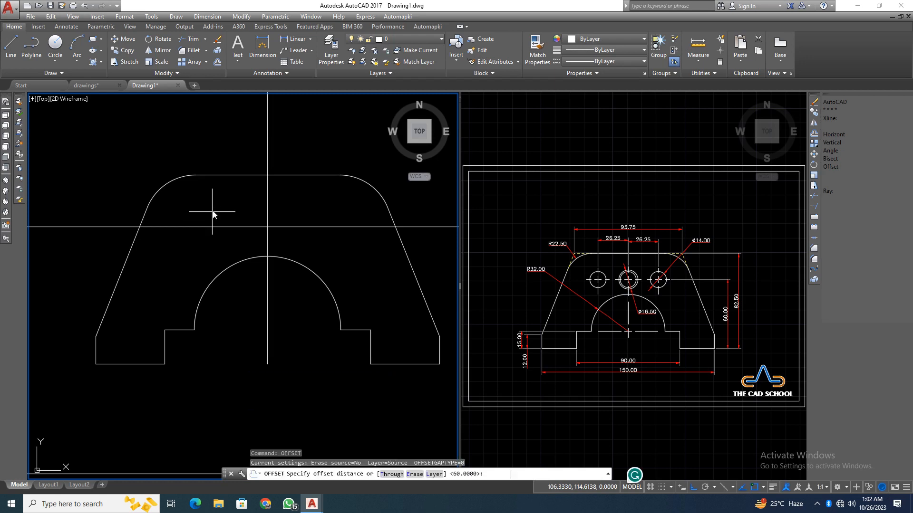
text(26.2)
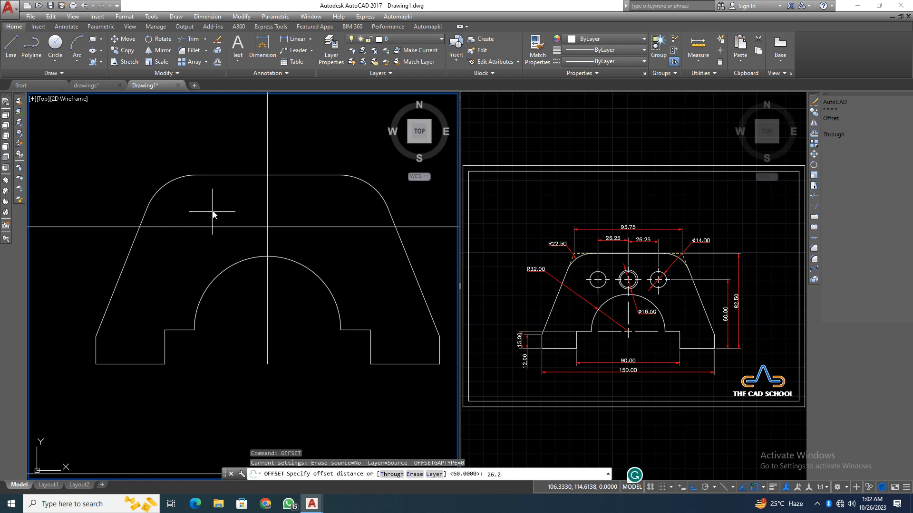
text(5)
key(Return)
click(267, 202)
click(256, 207)
click(268, 206)
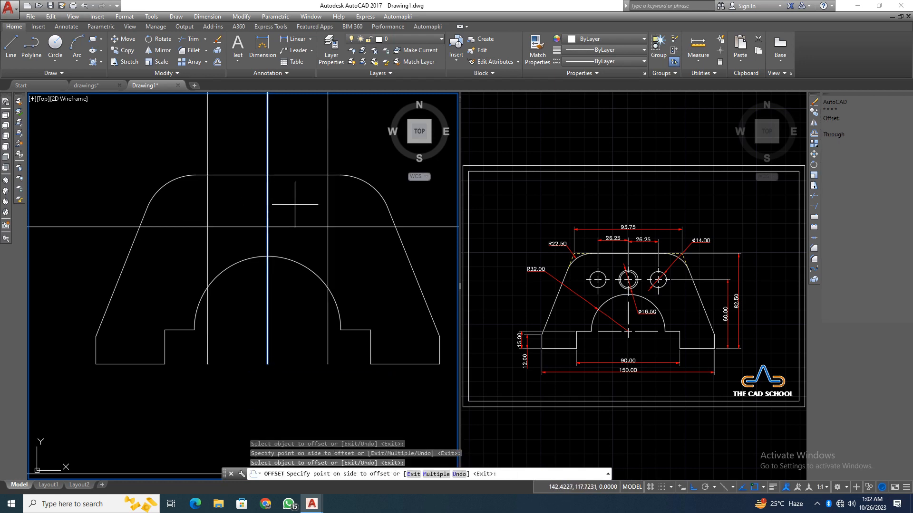
click(295, 204)
key(Return)
click(300, 208)
Step: Trim the horizontal construction line outside the two 26.25 offset lines, using those lines as cutting edges
text(tri)
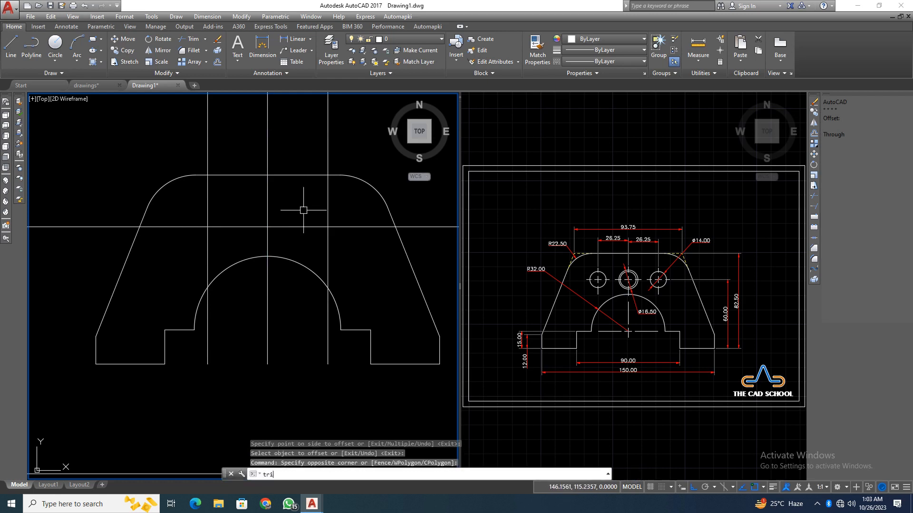
text(m)
key(Return)
click(327, 207)
click(207, 216)
key(Return)
click(195, 226)
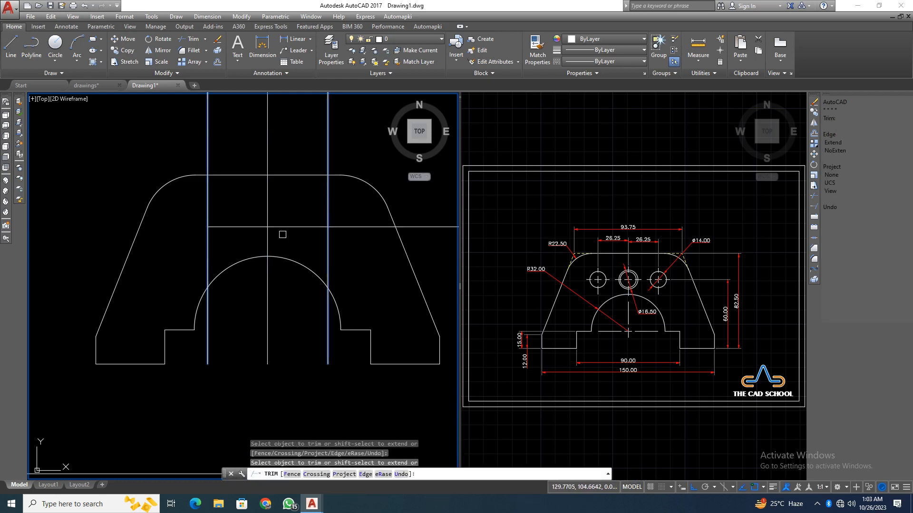
click(370, 226)
key(Return)
Step: Erase the two vertical 26.25 offset lines at the ends of the trimmed horizontal line
click(371, 204)
click(301, 208)
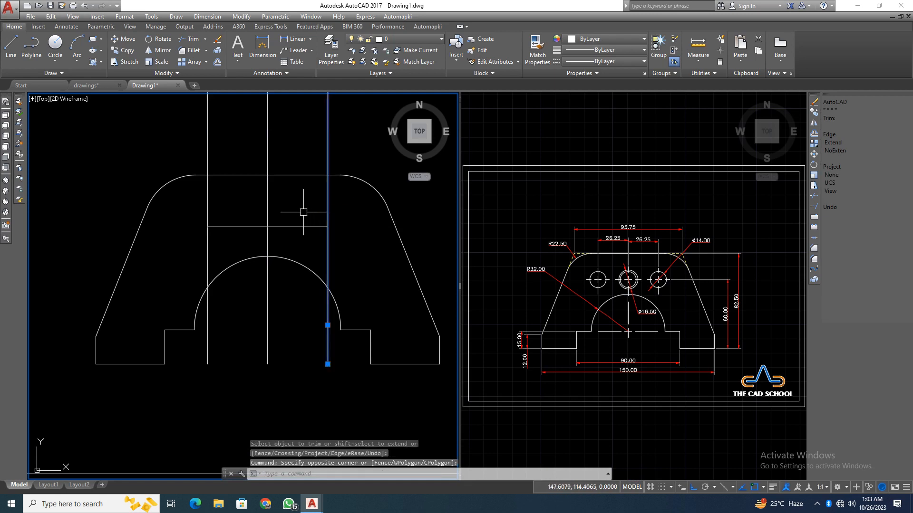
click(216, 206)
click(197, 210)
text(e)
key(Return)
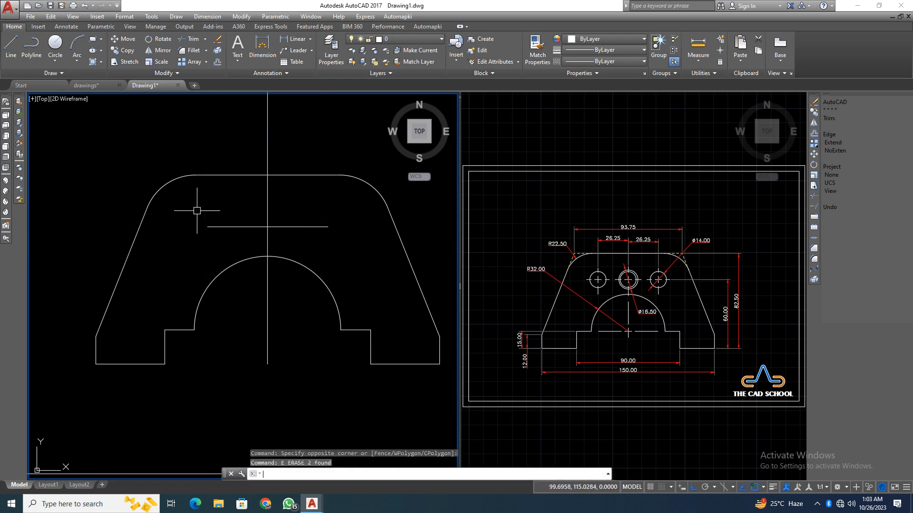
Step: Draw a circle of diameter 14 centred on the left end of the horizontal hole line
click(186, 157)
key(Escape)
text(c)
key(Return)
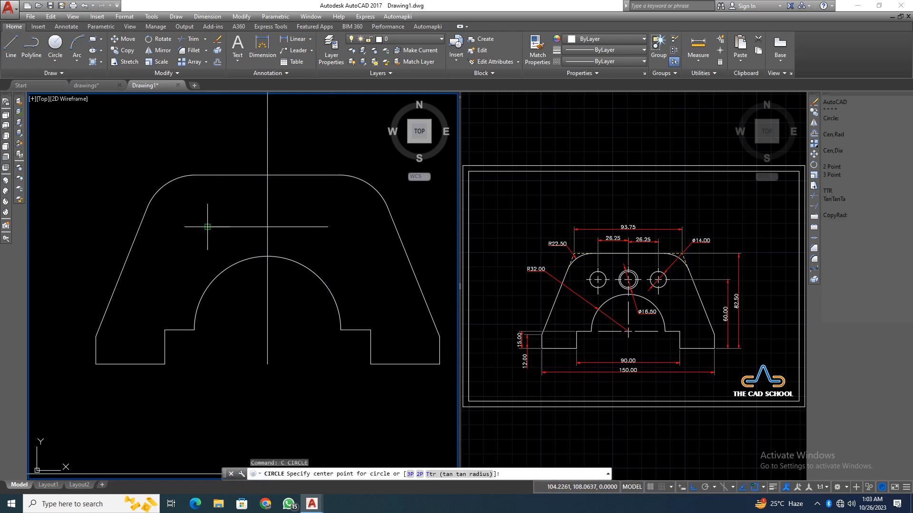
click(208, 227)
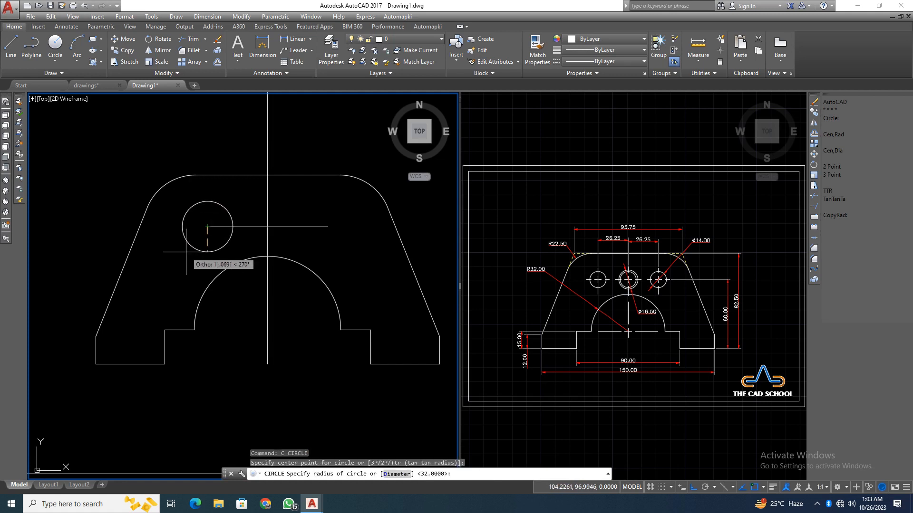
text(d)
key(Return)
text(14)
key(Return)
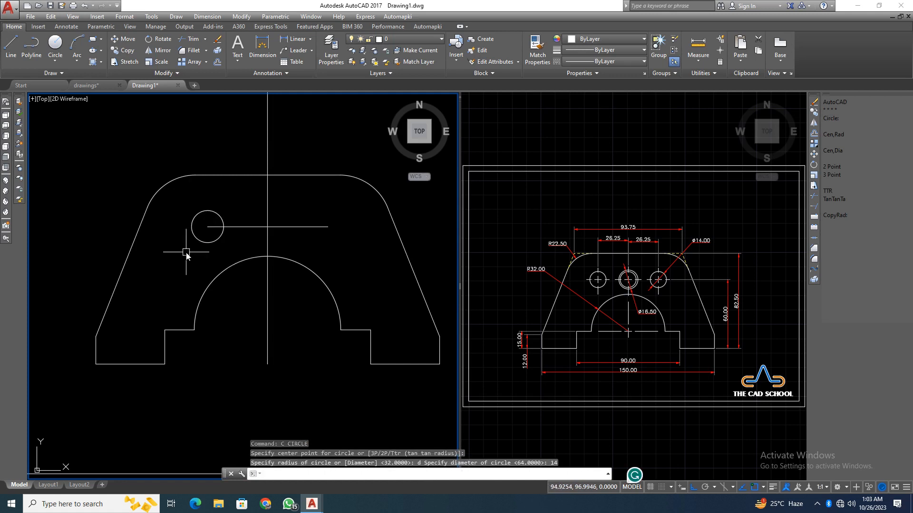
click(354, 134)
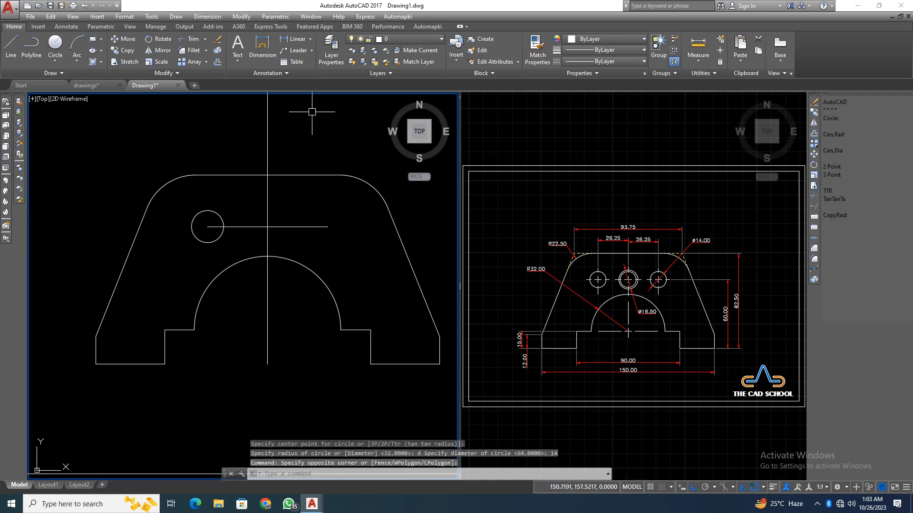
Step: Create a path array of the diameter 14 circle along the horizontal hole line
click(243, 17)
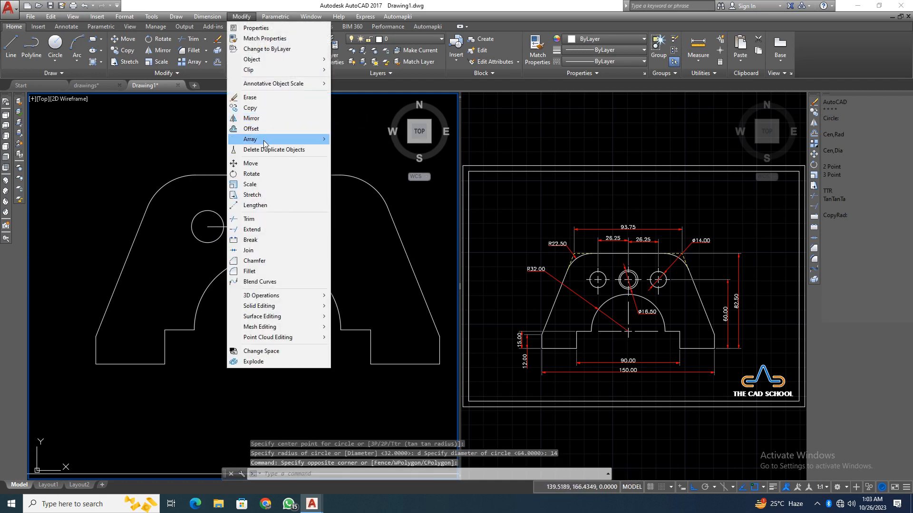
mouse_move(286, 139)
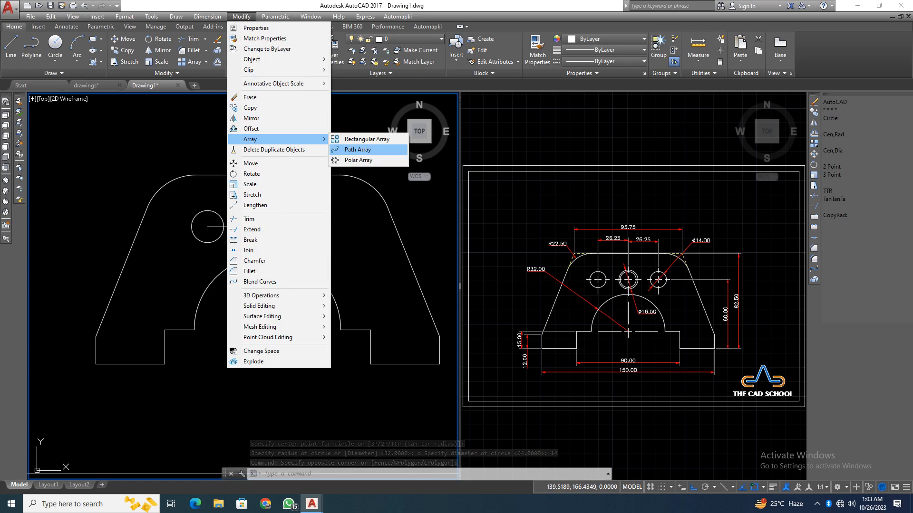
click(360, 150)
click(207, 211)
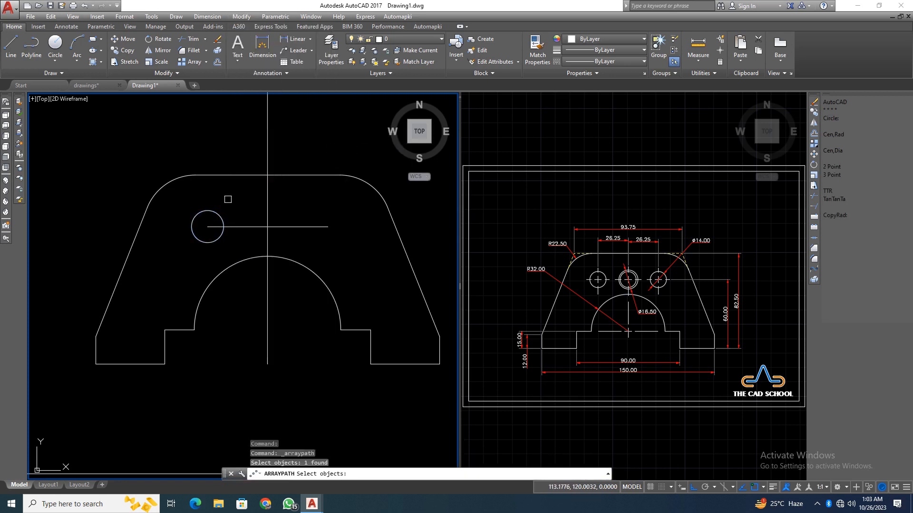
key(Return)
click(239, 227)
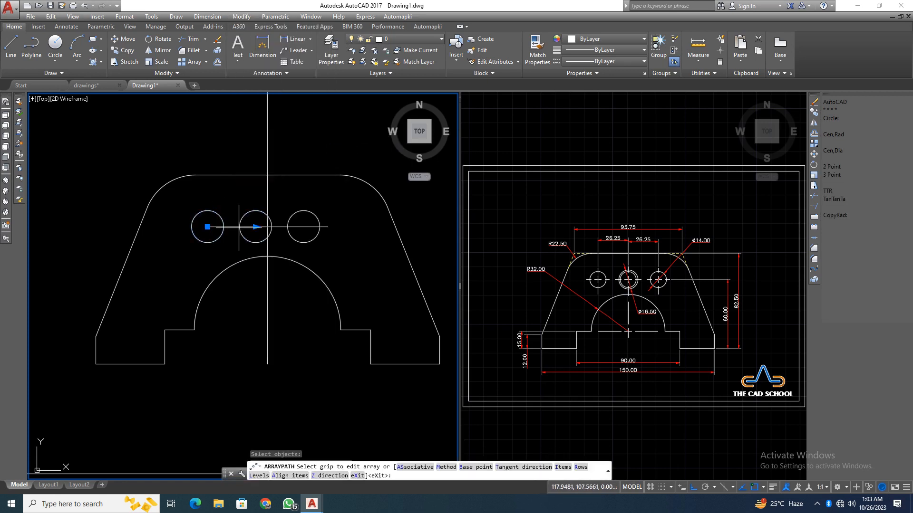
Step: Set the path array's method to Divide with 3 items and finish the array
right_click(232, 192)
click(254, 243)
right_click(249, 209)
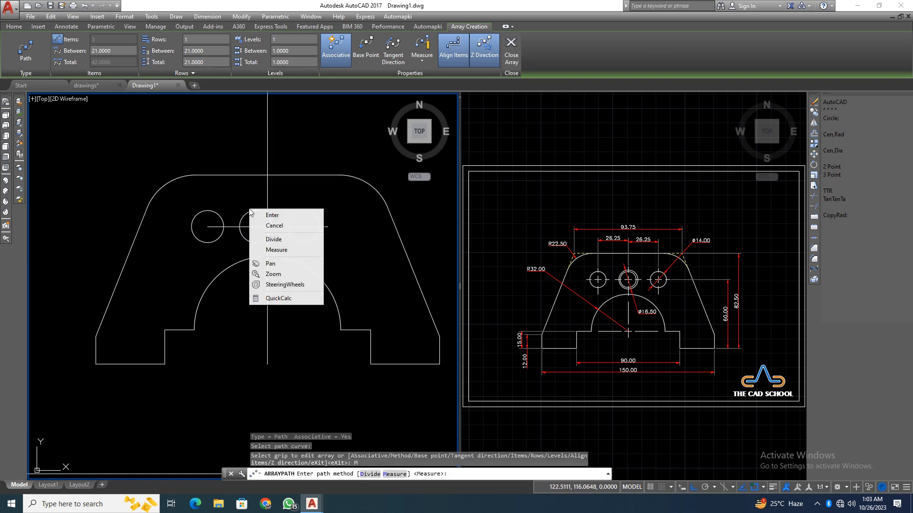
click(269, 239)
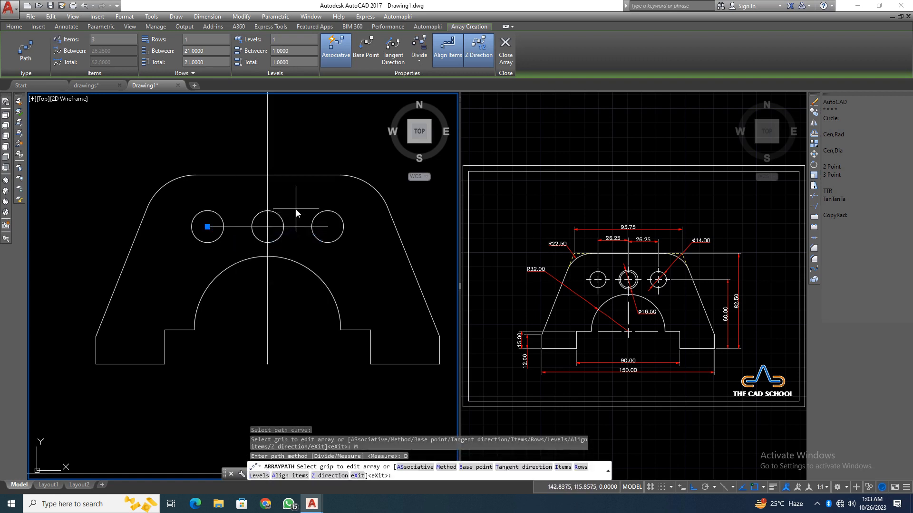
right_click(296, 209)
click(332, 291)
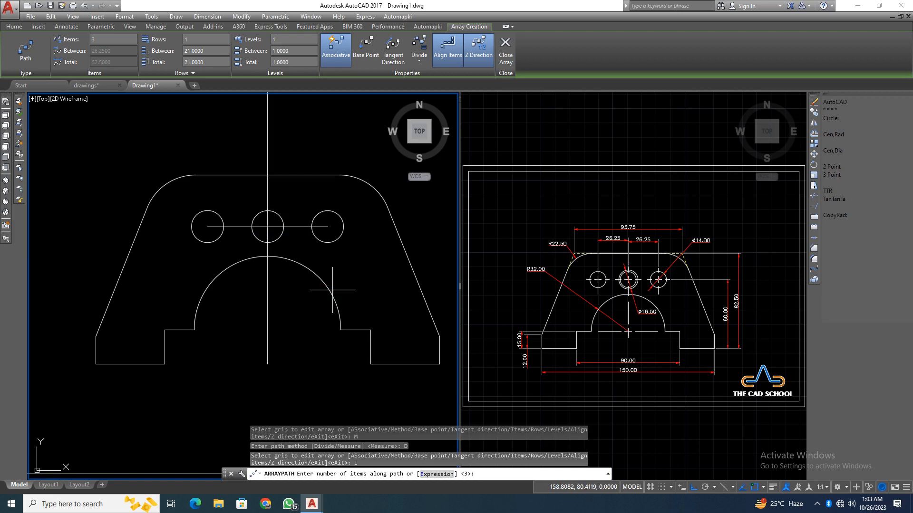
key(Return)
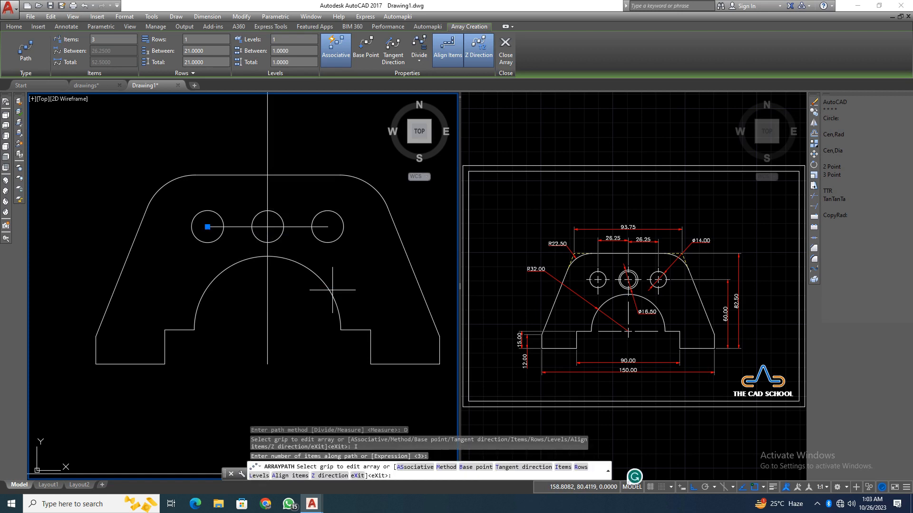
key(Return)
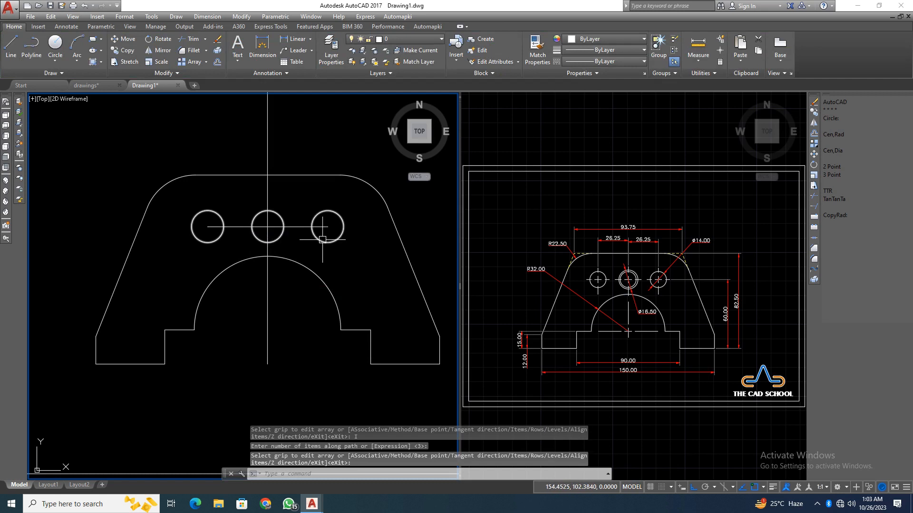
Step: Explode the array of three circles into separate objects
click(323, 239)
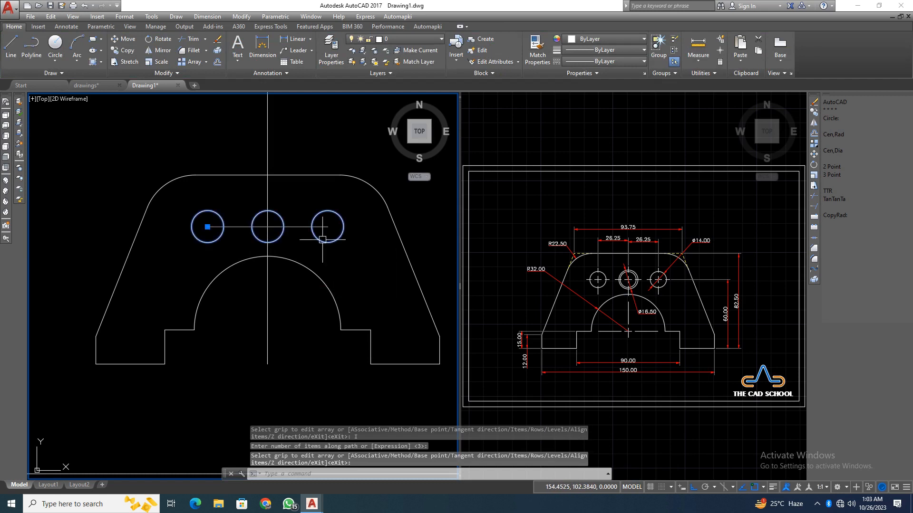
click(241, 16)
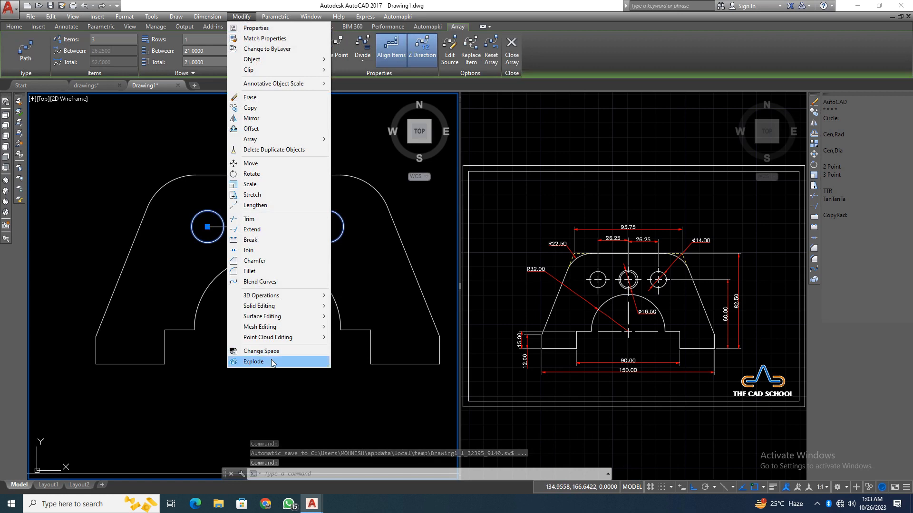
click(272, 363)
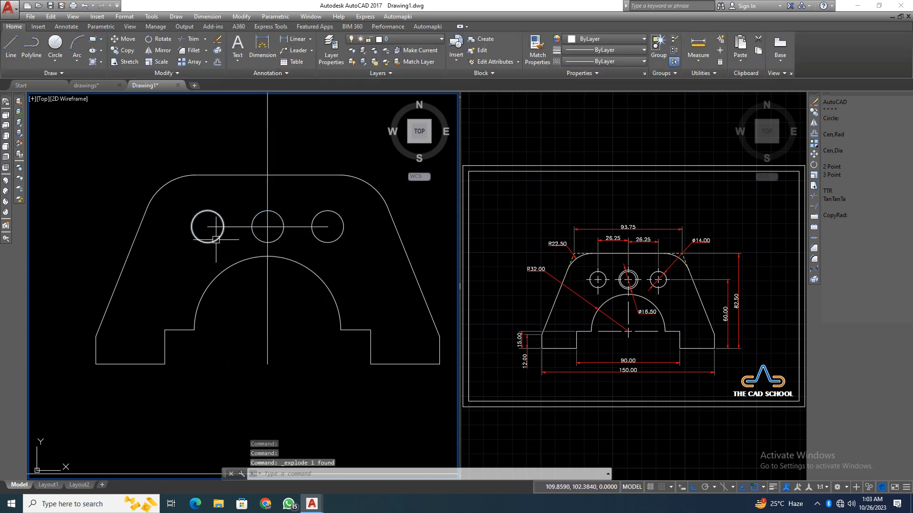
click(374, 282)
click(372, 283)
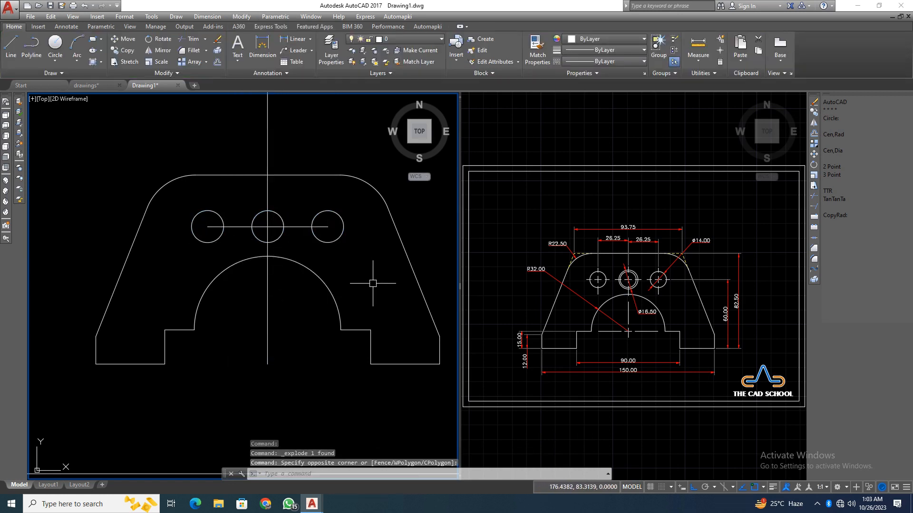
Step: Start an offset and compute half of 16.5 minus 14 in QuickCalc, applying 1.25 as the offset distance
click(241, 16)
click(260, 128)
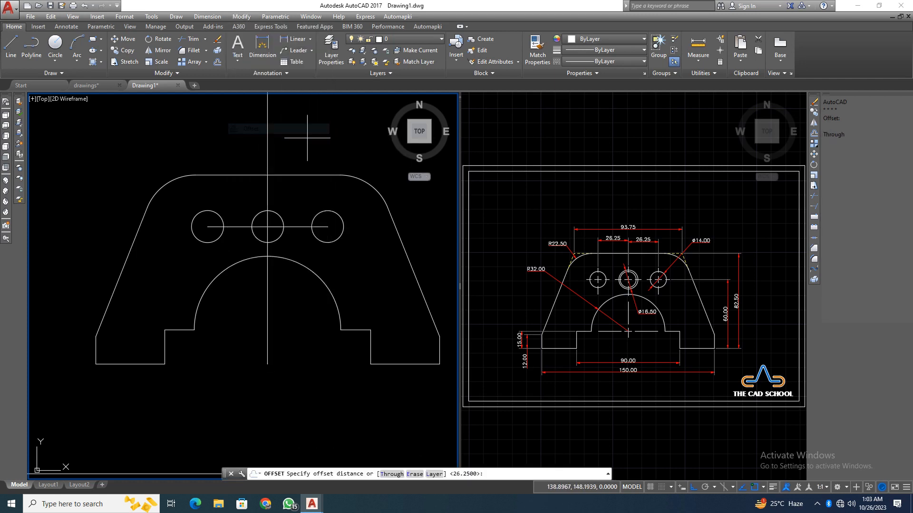
right_click(314, 133)
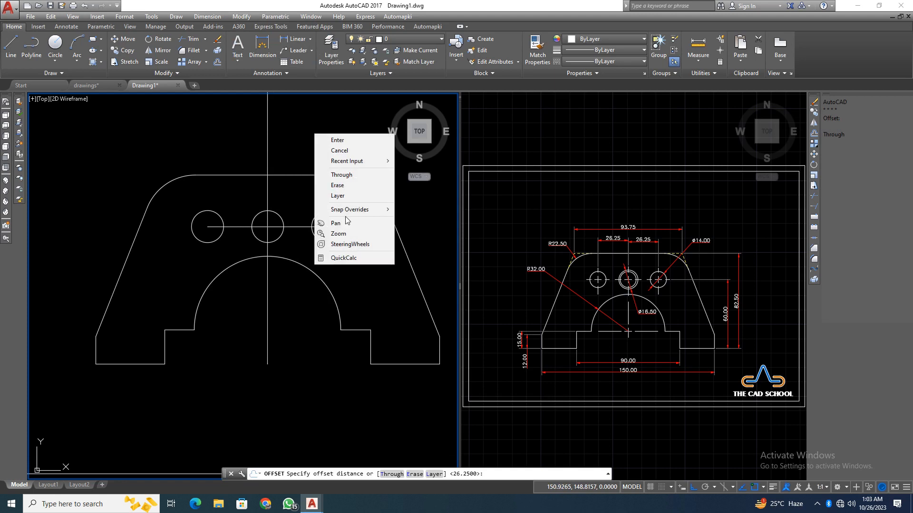
click(351, 259)
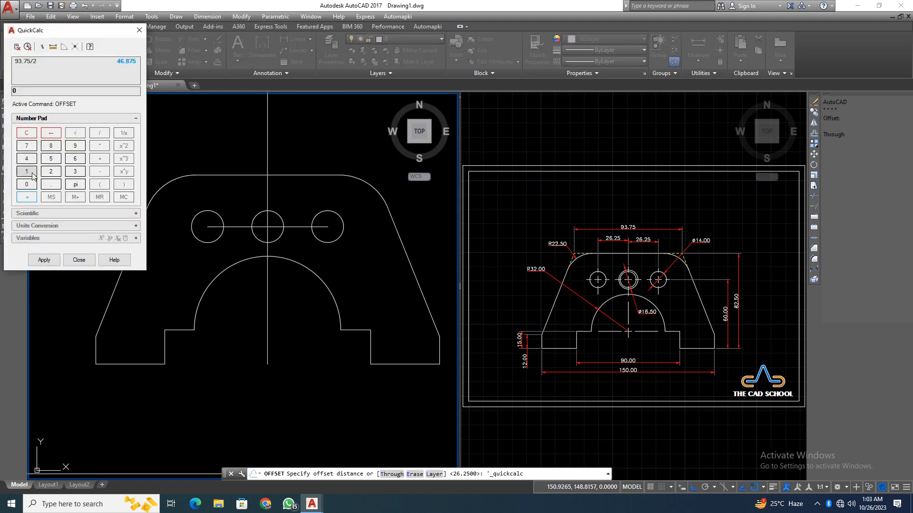
click(31, 174)
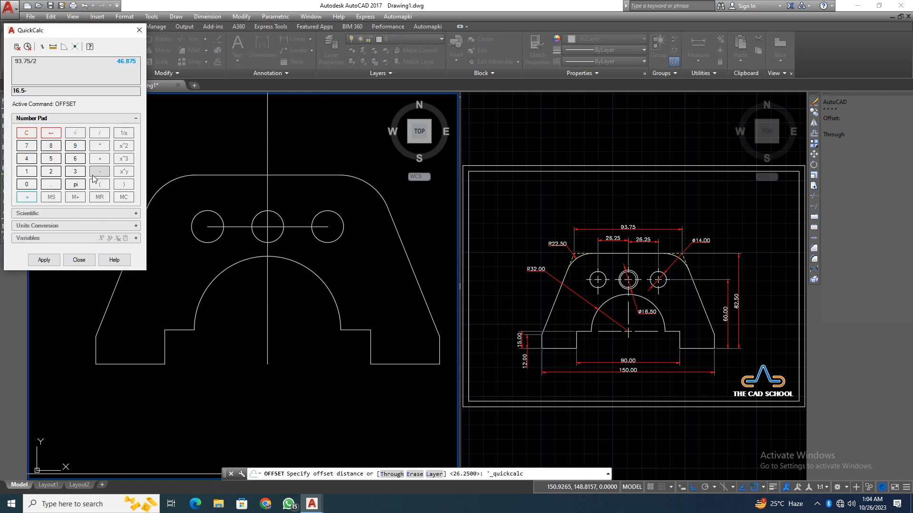
click(26, 158)
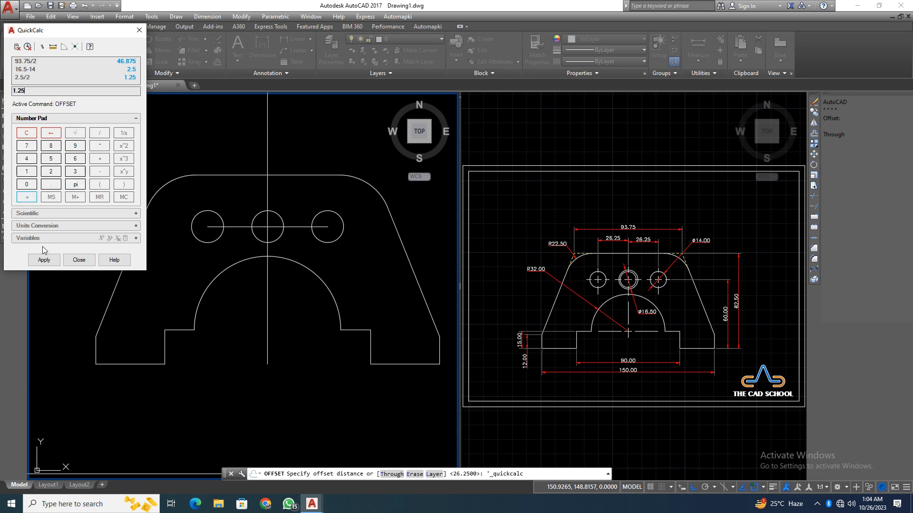
click(43, 261)
right_click(98, 143)
click(114, 148)
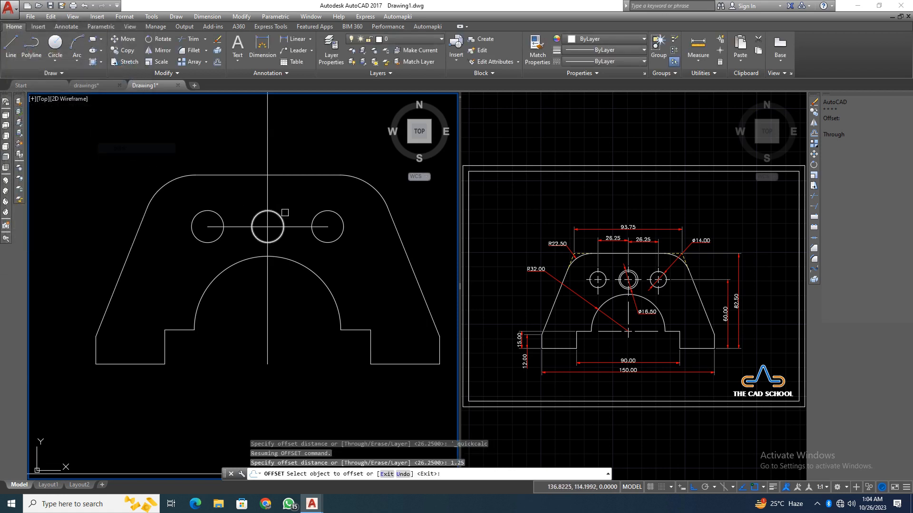
Step: Offset the middle diameter 14 circle outward by the applied distance and finish the Offset command
click(277, 215)
click(298, 197)
right_click(295, 198)
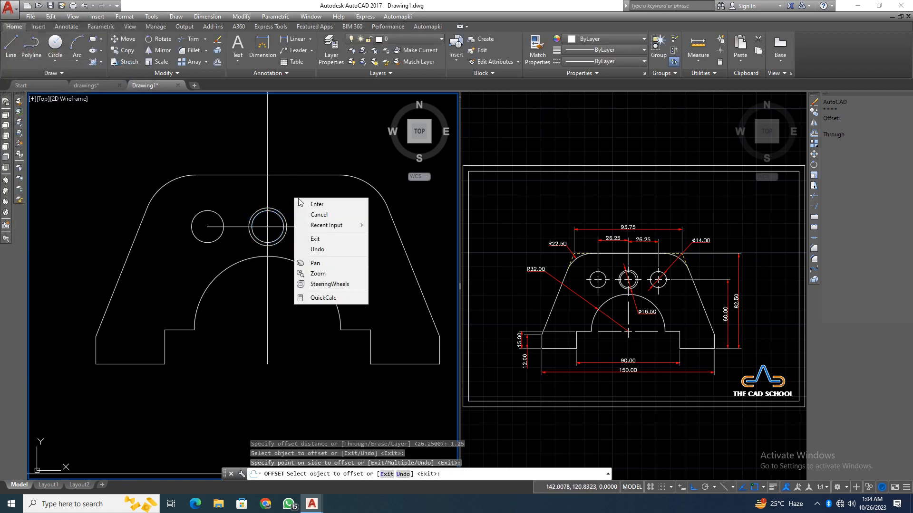
click(304, 204)
Step: Erase the horizontal line through the hole centres and the vertical centreline of the bracket
click(298, 205)
click(302, 225)
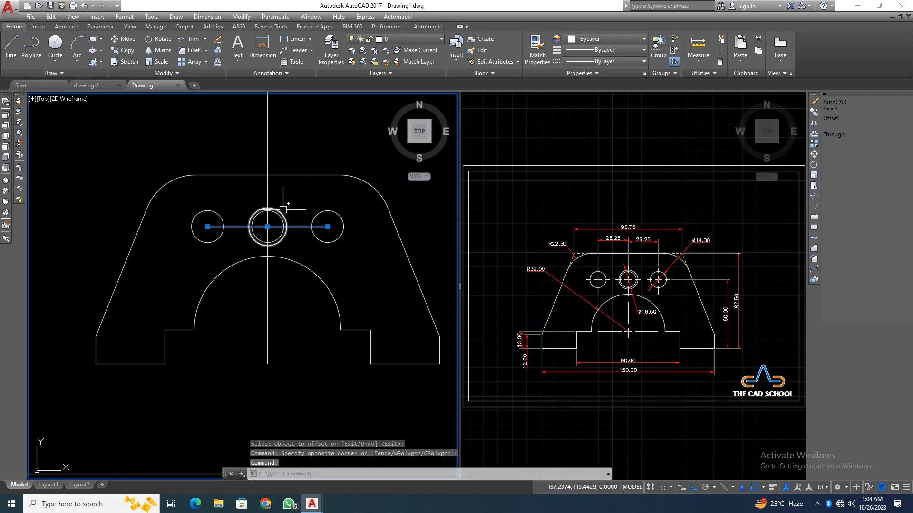
click(264, 194)
click(274, 198)
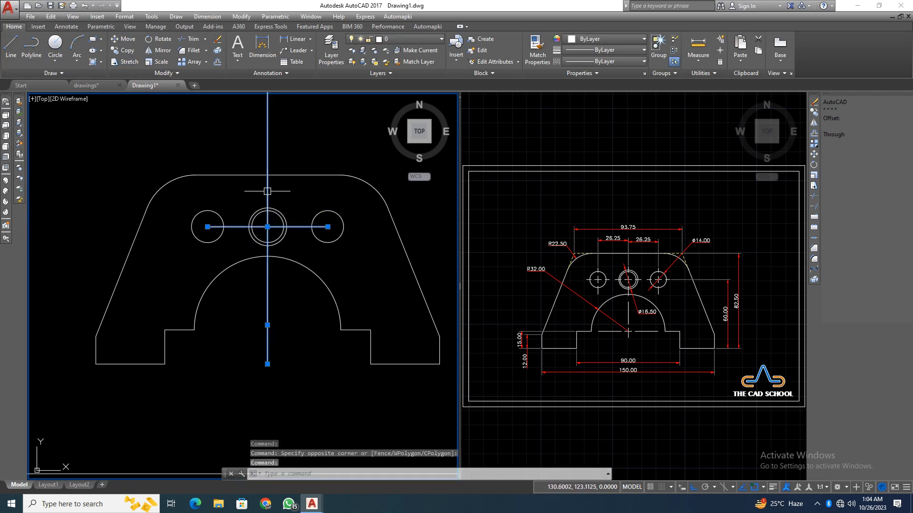
right_click(301, 141)
click(341, 199)
click(338, 156)
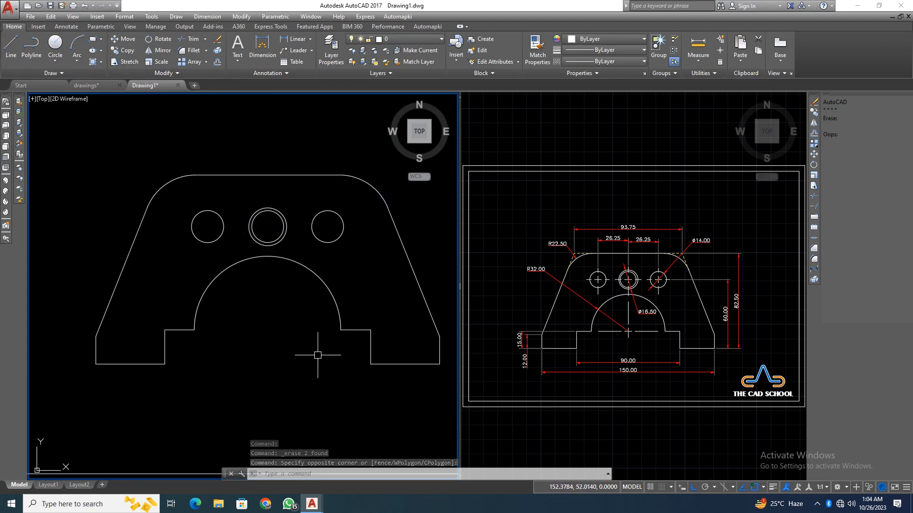
Step: Review the whole bracket beside the reference drawing, using Zoom Previous and realtime zoom on the drawing view
text(z)
key(Return)
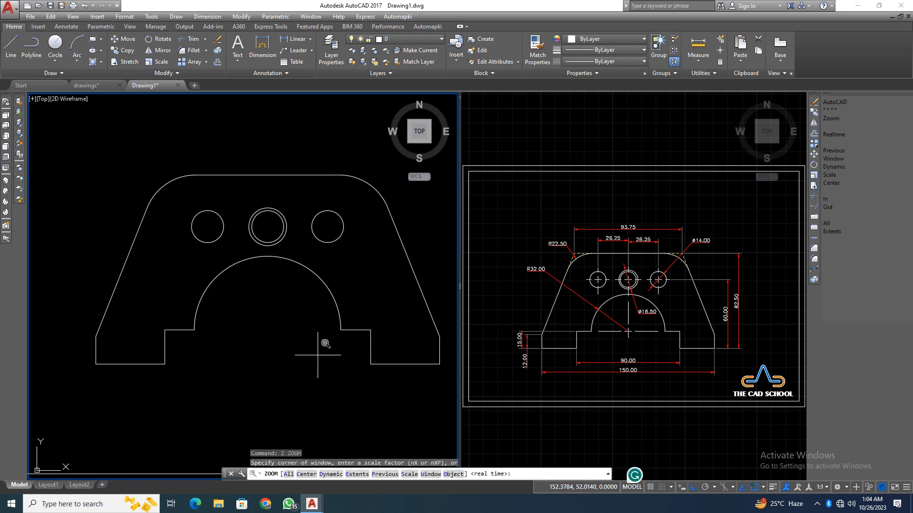
text(p)
key(Return)
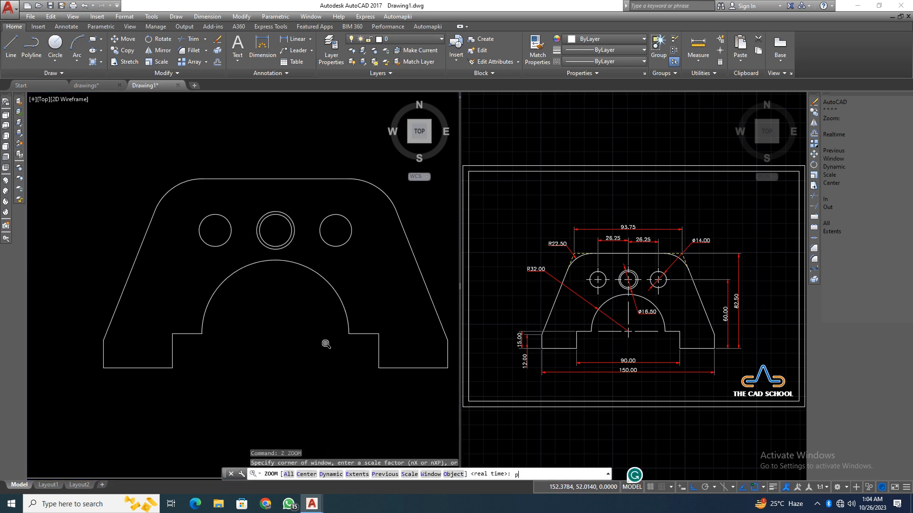
click(277, 340)
text(z)
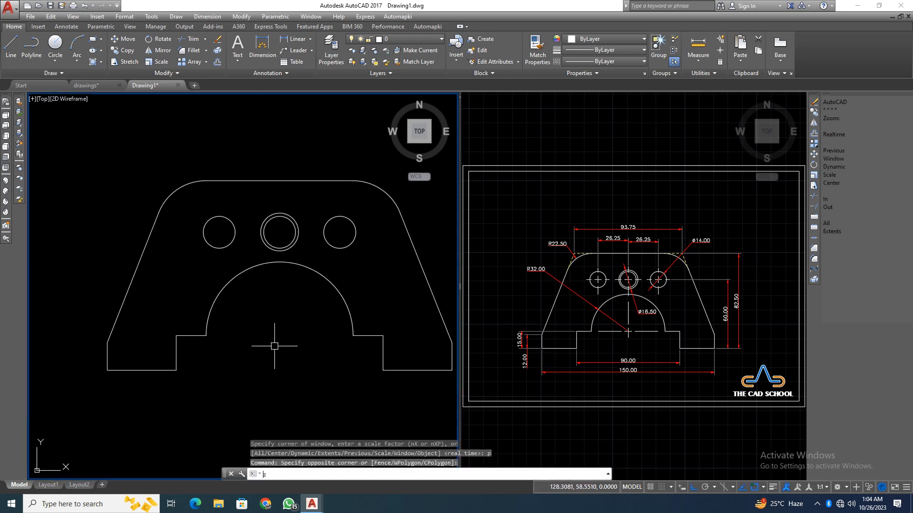
key(Return)
key(Return)
drag(267, 245, 254, 282)
right_click(268, 292)
click(279, 298)
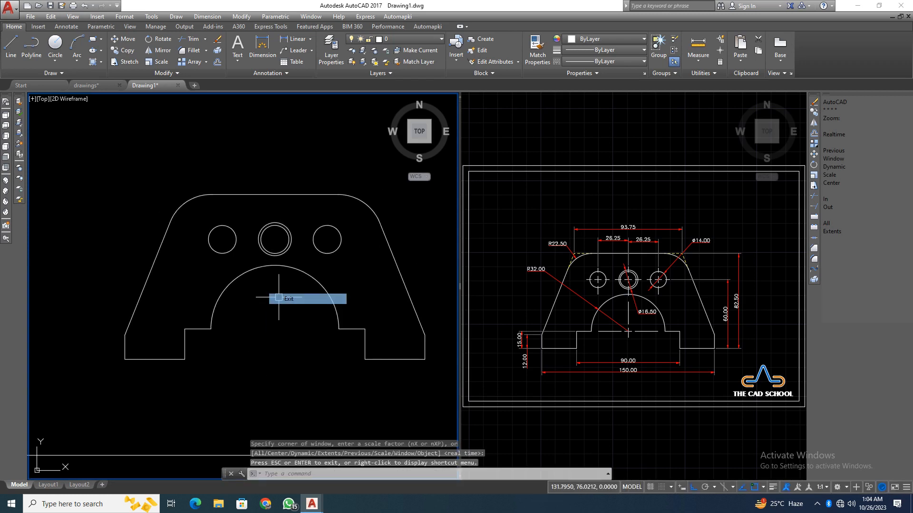
double_click(278, 313)
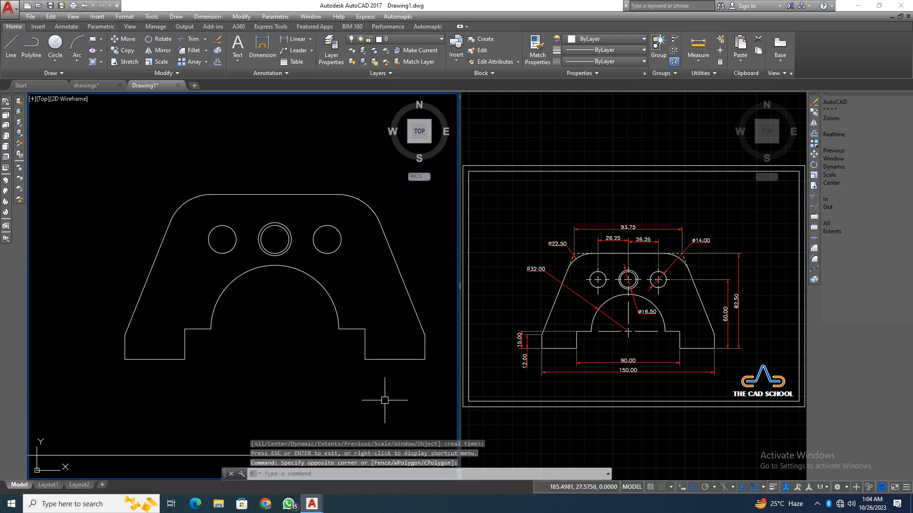